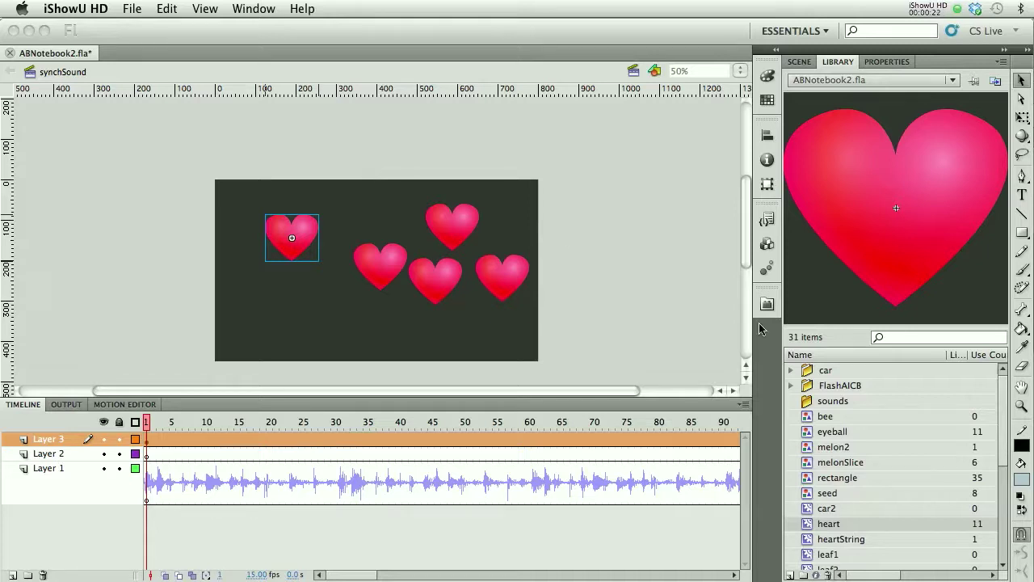
Open the Align panel and undock it as a floating panel beside the stage.
click(768, 186)
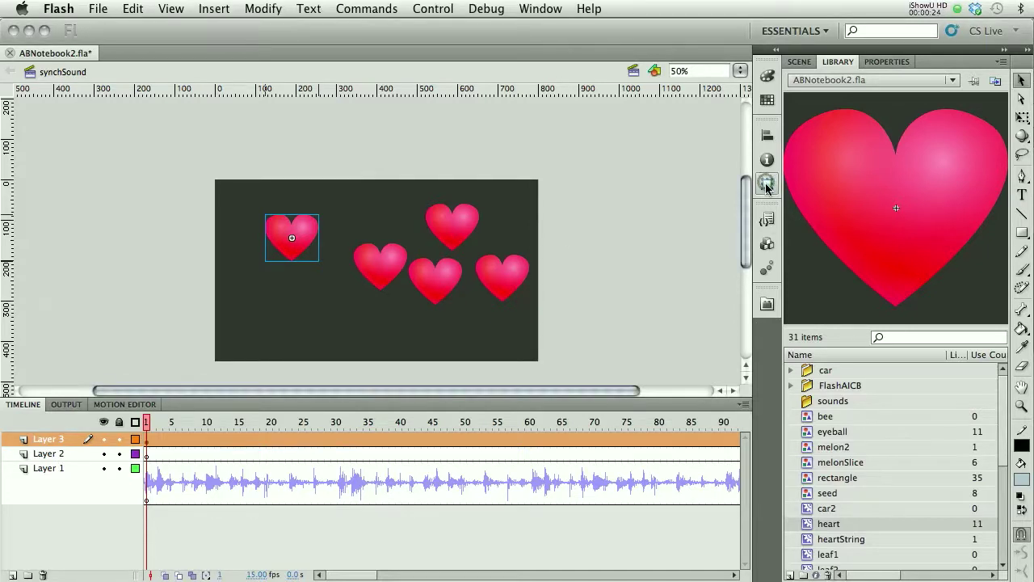
click(767, 185)
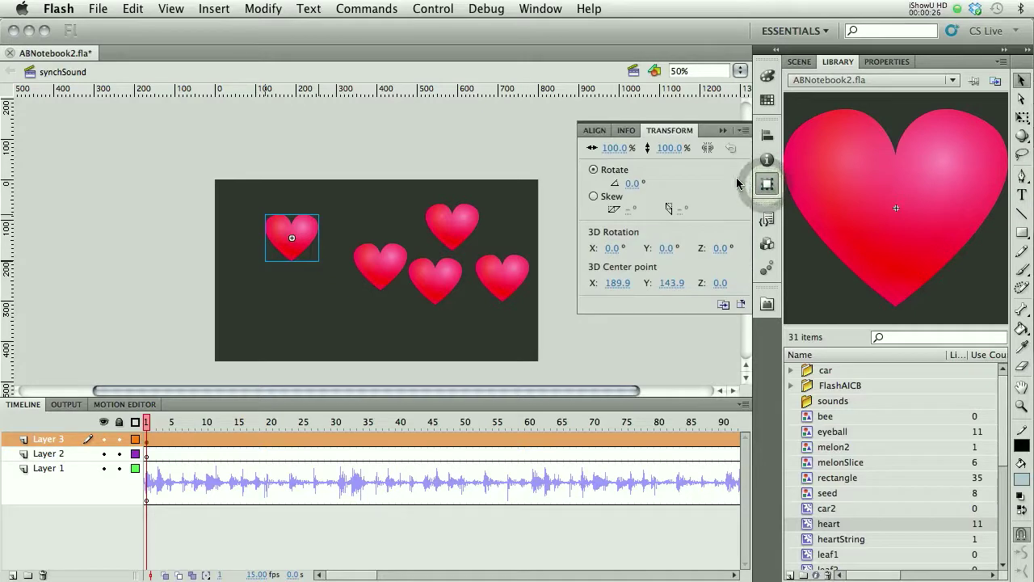
click(596, 133)
drag(596, 132, 567, 146)
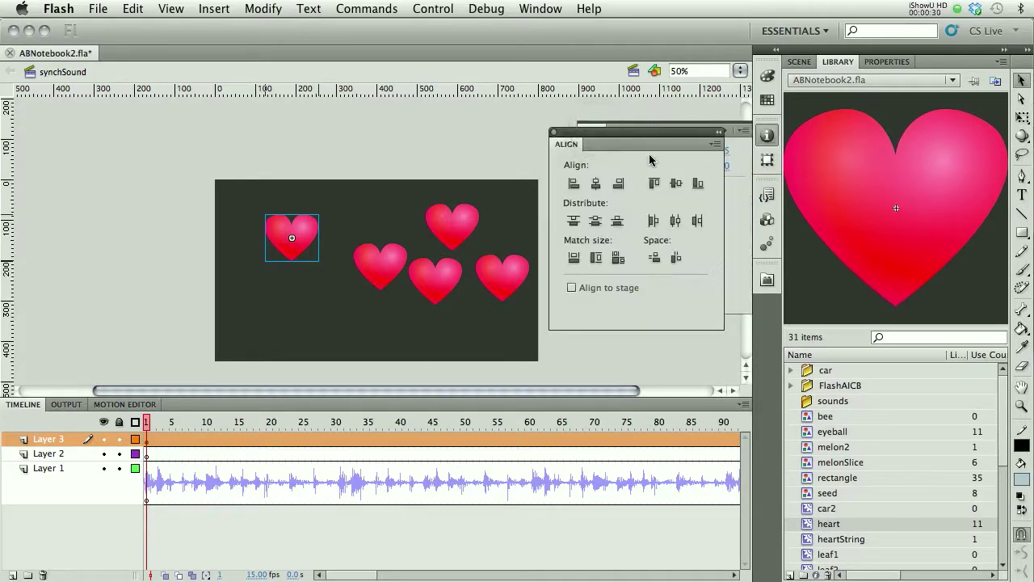
click(727, 131)
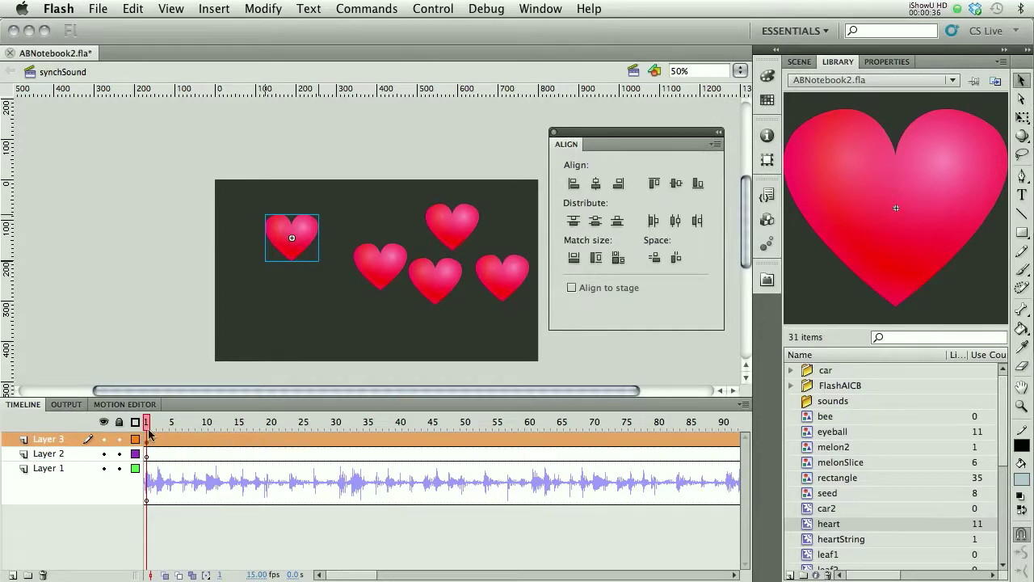
Select all the hearts in frame 1 and align them to the stage's horizontal and vertical centre.
drag(149, 423, 281, 434)
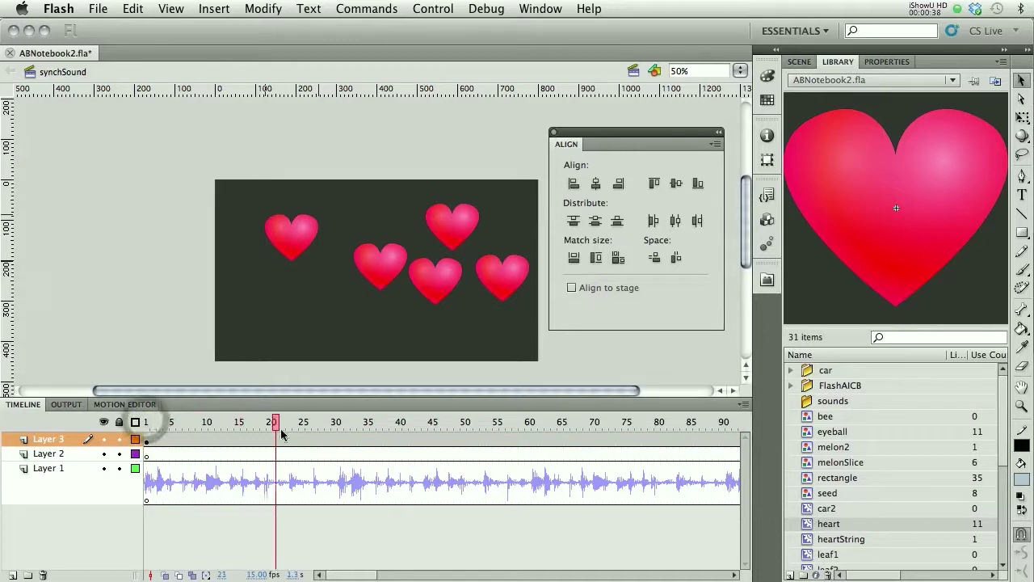
click(146, 421)
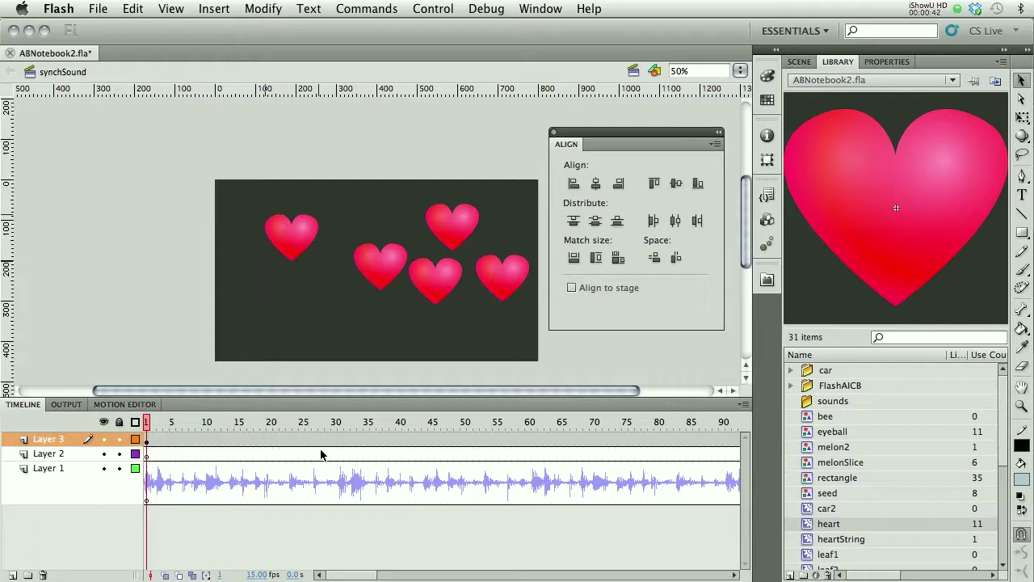
drag(247, 168, 542, 348)
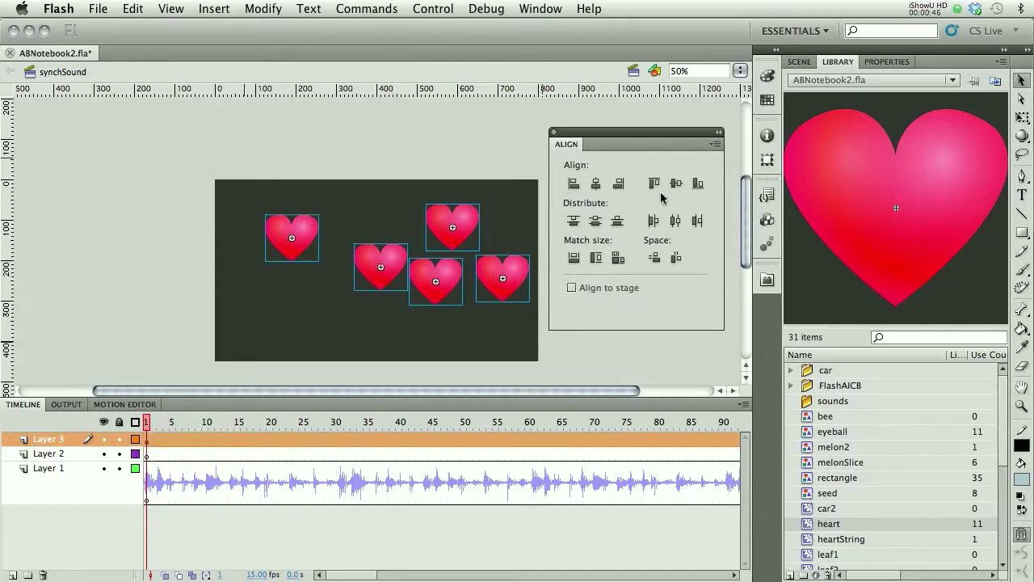
click(571, 289)
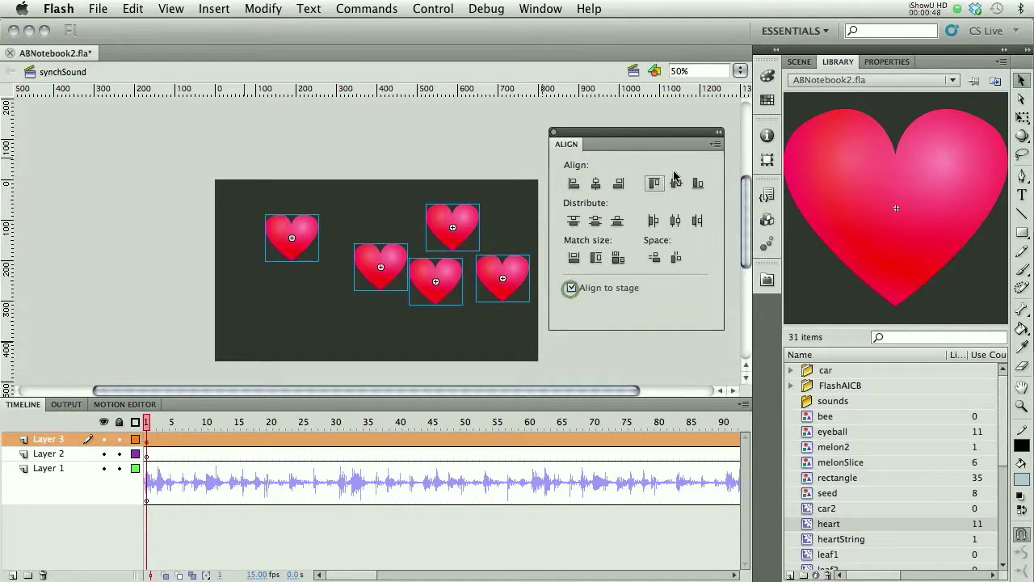
click(596, 183)
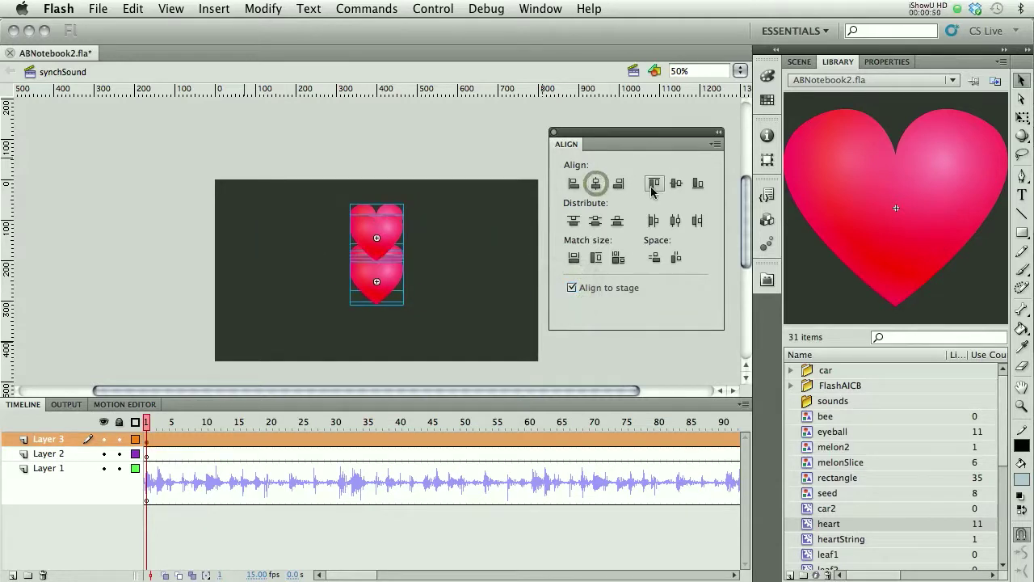
click(676, 183)
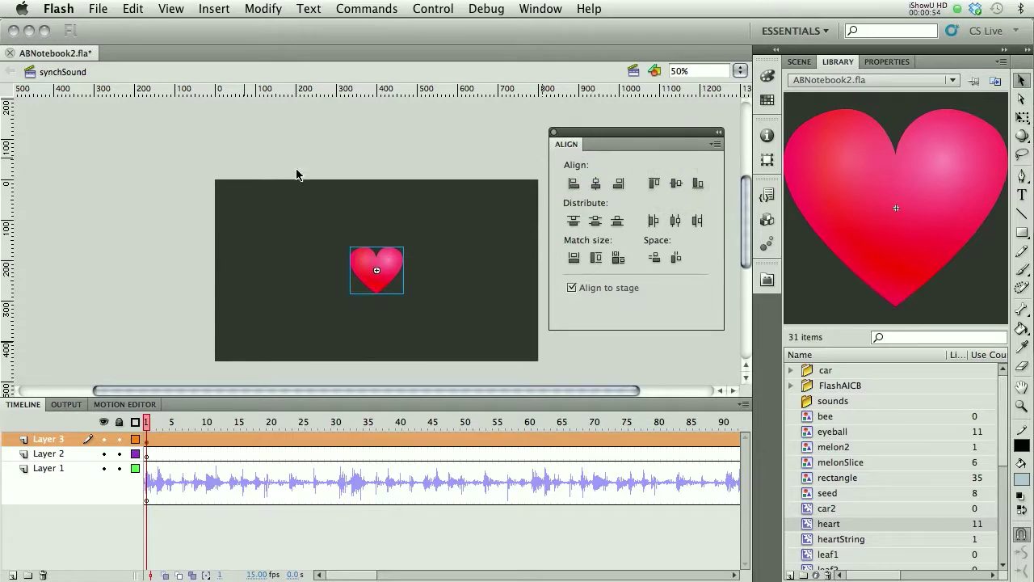
Distribute the selected hearts to separate layers.
click(265, 8)
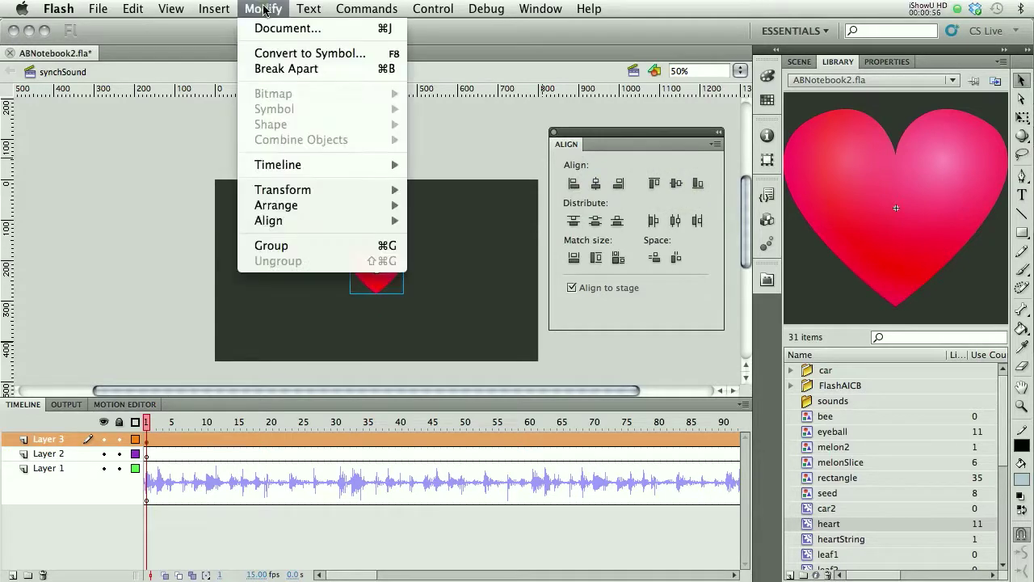
mouse_move(284, 166)
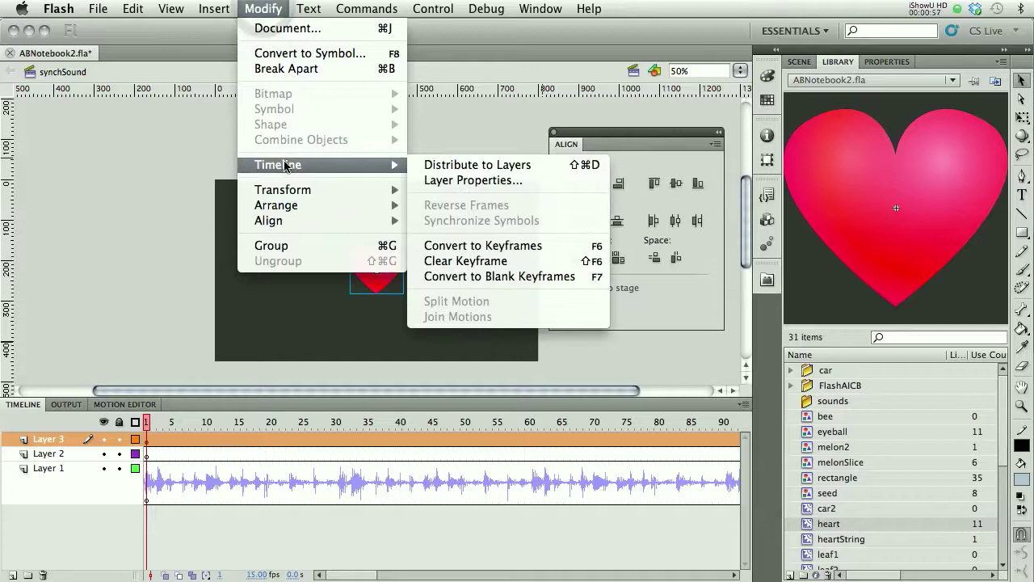
click(471, 165)
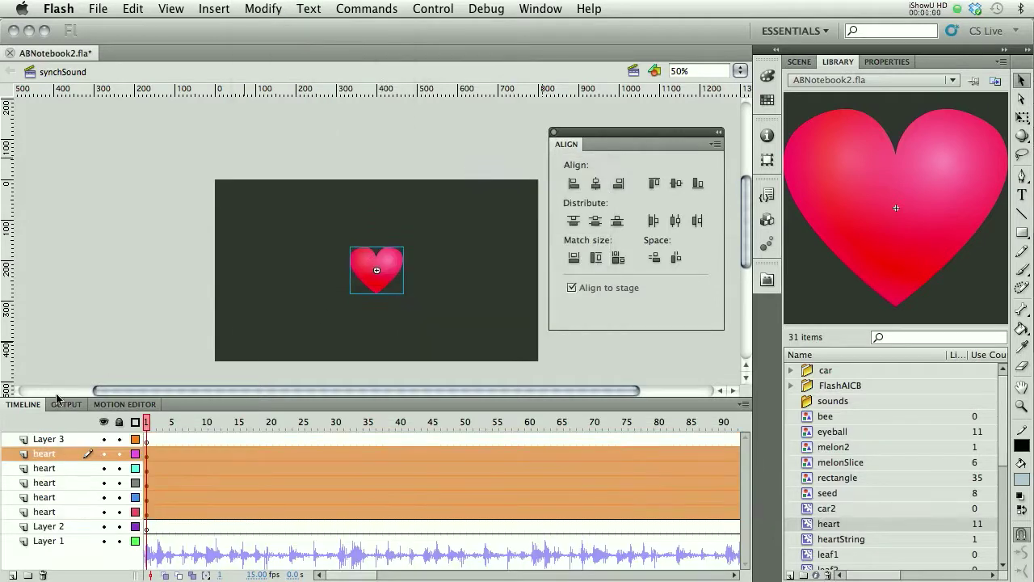
Delete the empty layers Layer 3 and Layer 2.
click(29, 440)
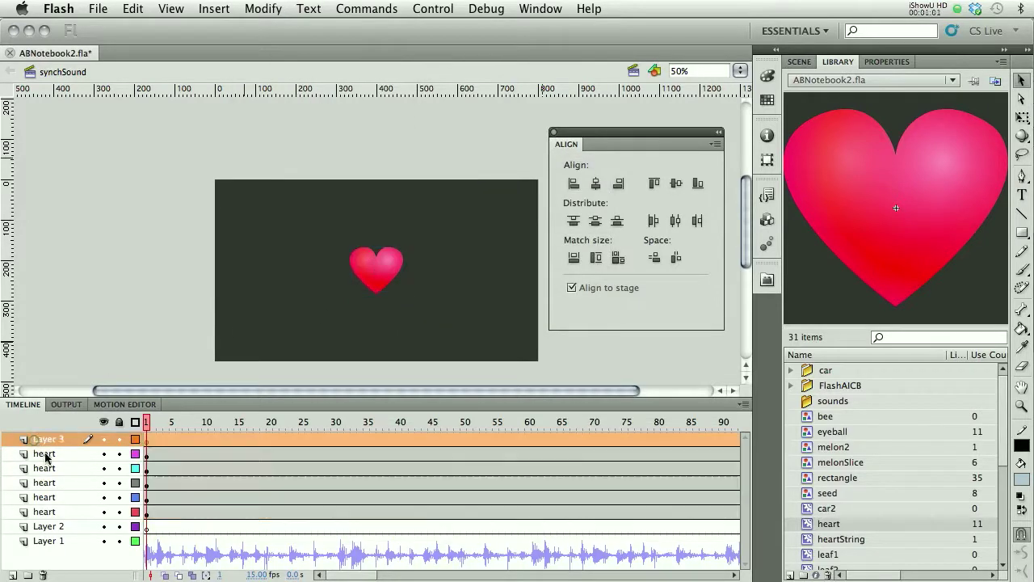
click(44, 575)
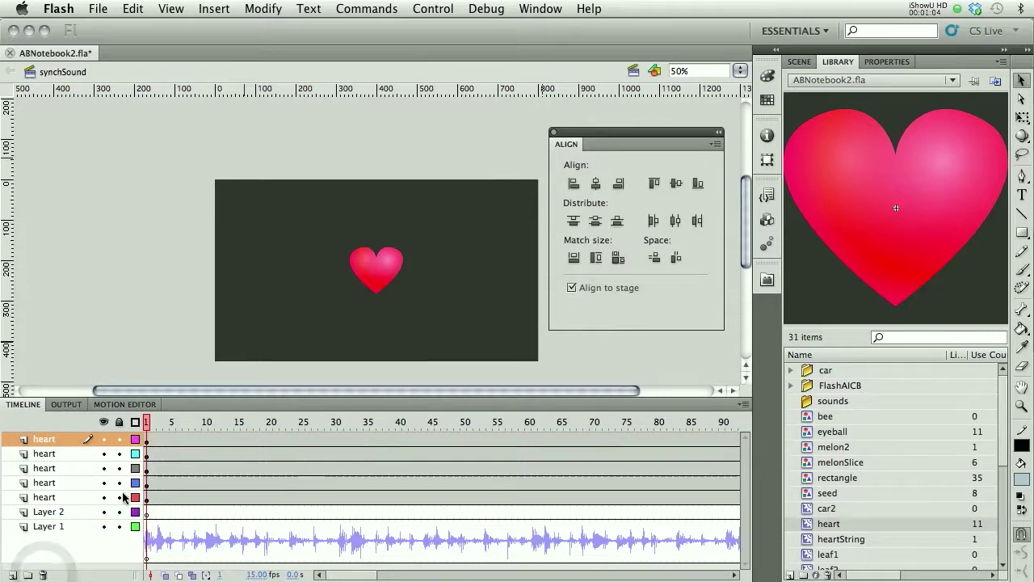
click(44, 513)
click(44, 574)
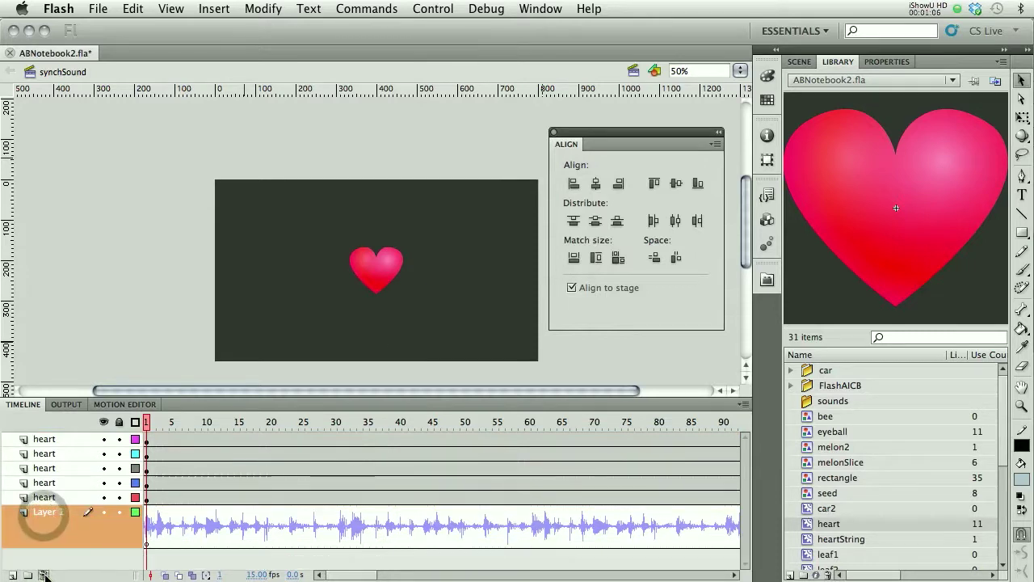
Rename the sound layer Layer 1 as music.
double_click(53, 512)
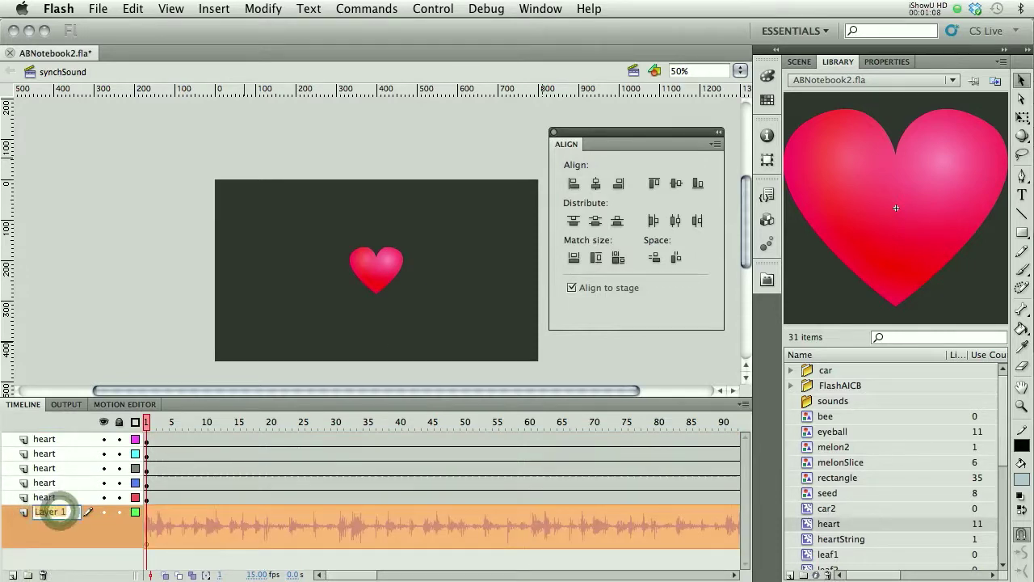
text(music)
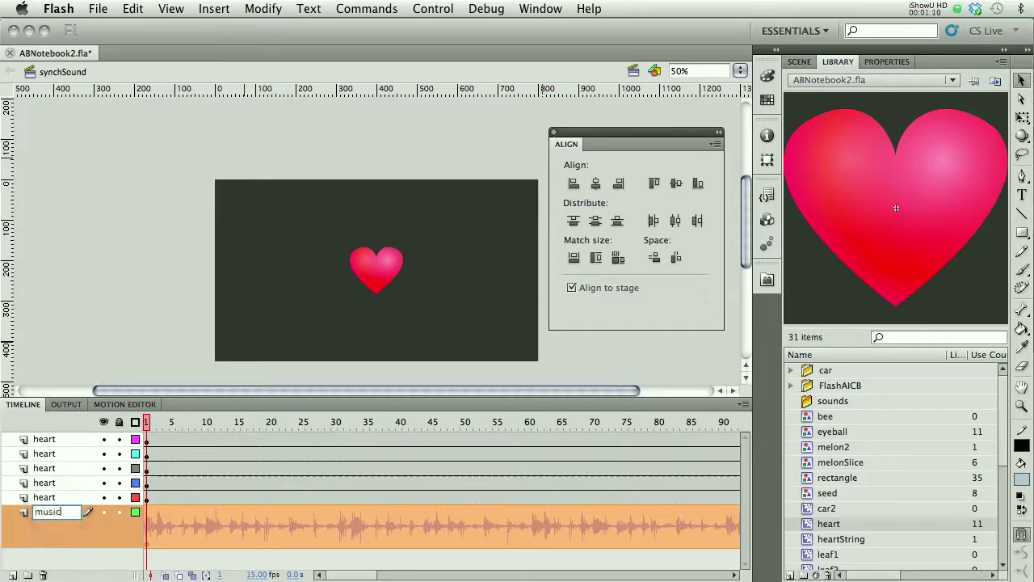
key(Return)
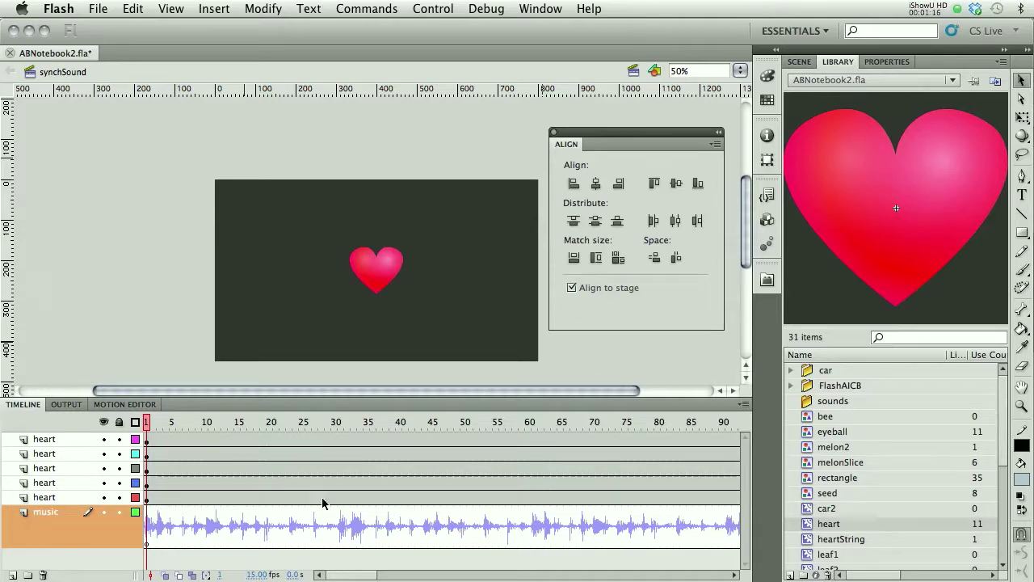
Select all the stacked hearts on the stage and create motion tweens for them.
drag(327, 223, 445, 323)
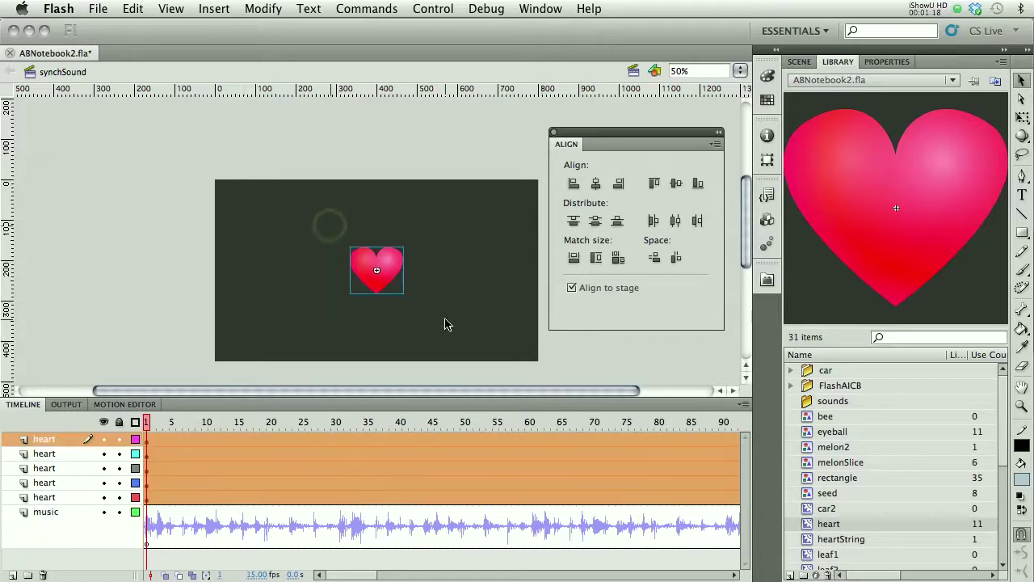
right_click(382, 268)
click(404, 273)
click(398, 329)
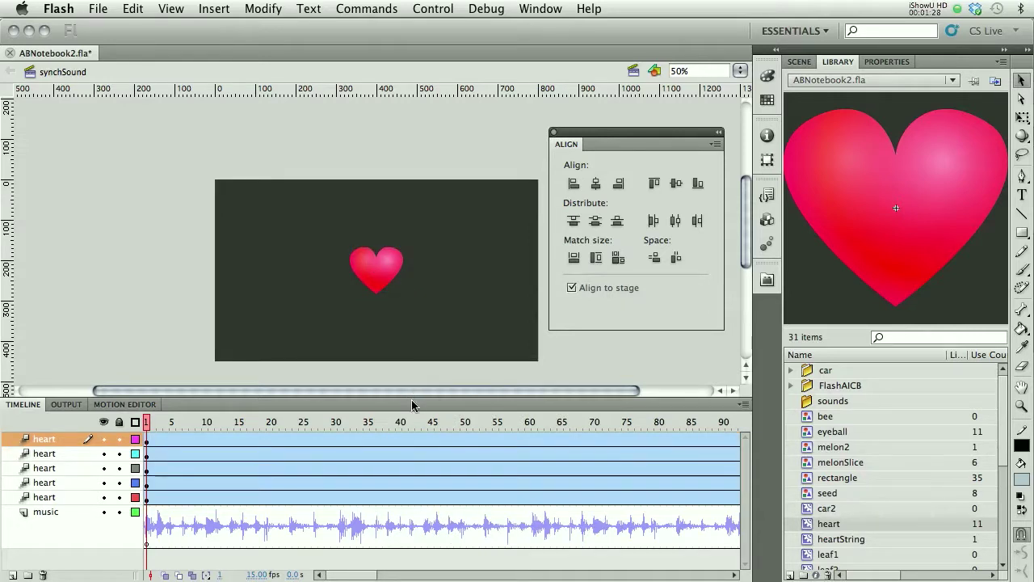
Set the sync of the sound on the music layer to Stream.
click(882, 62)
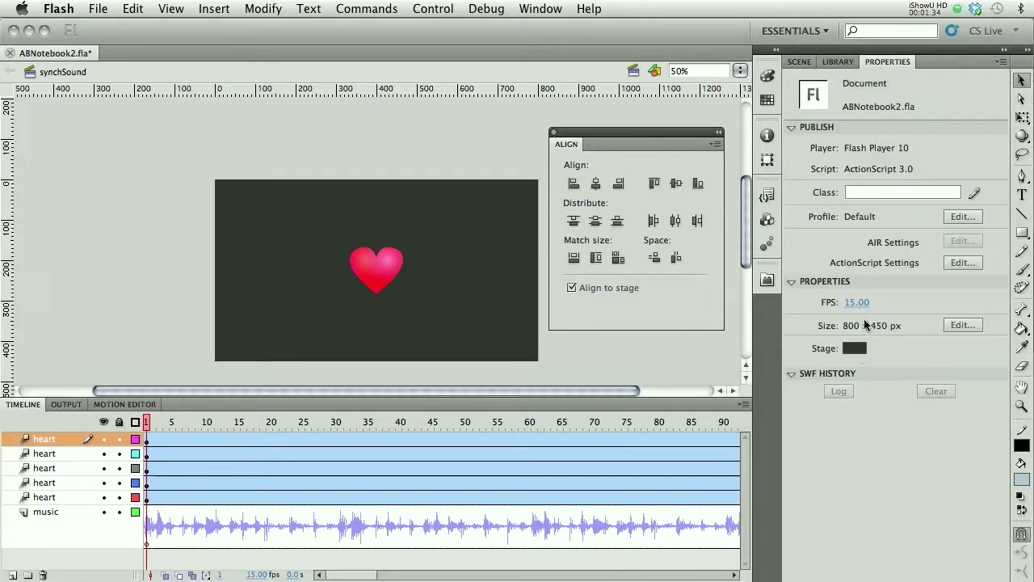
click(517, 529)
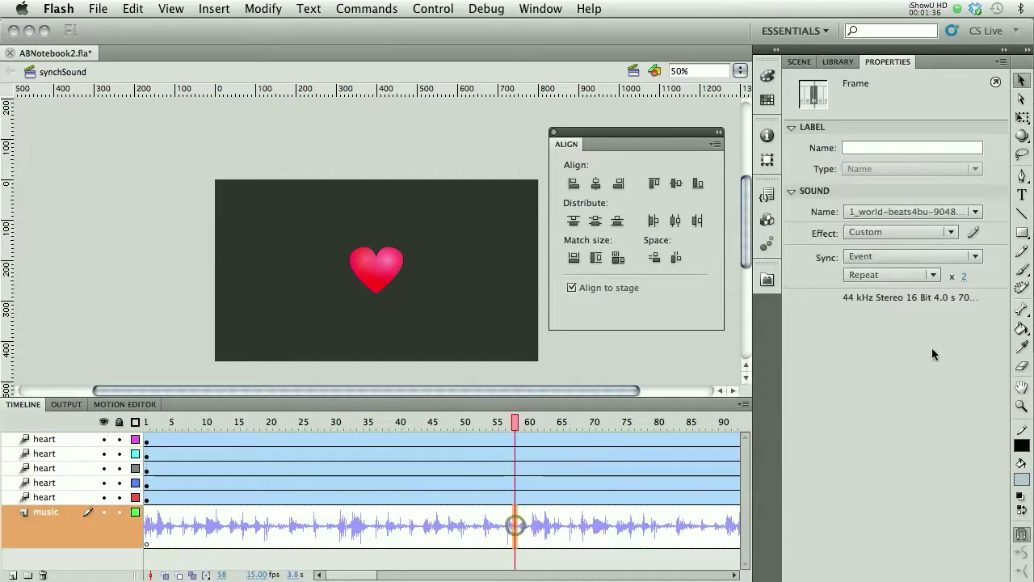
click(937, 257)
click(894, 303)
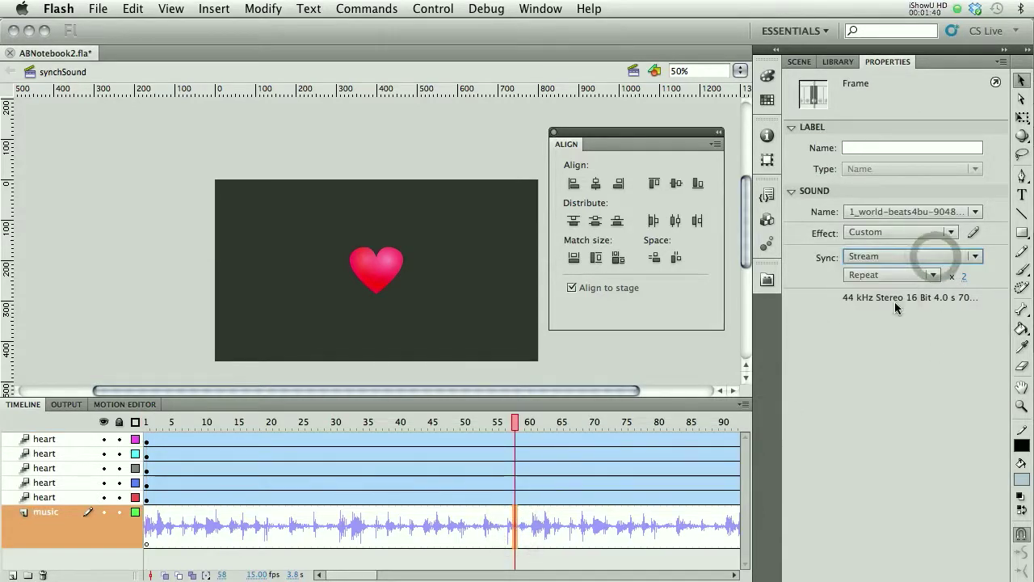
At frame 3, move four of the stacked hearts to the stage's four corners, leaving one heart in the centre.
click(515, 427)
click(170, 471)
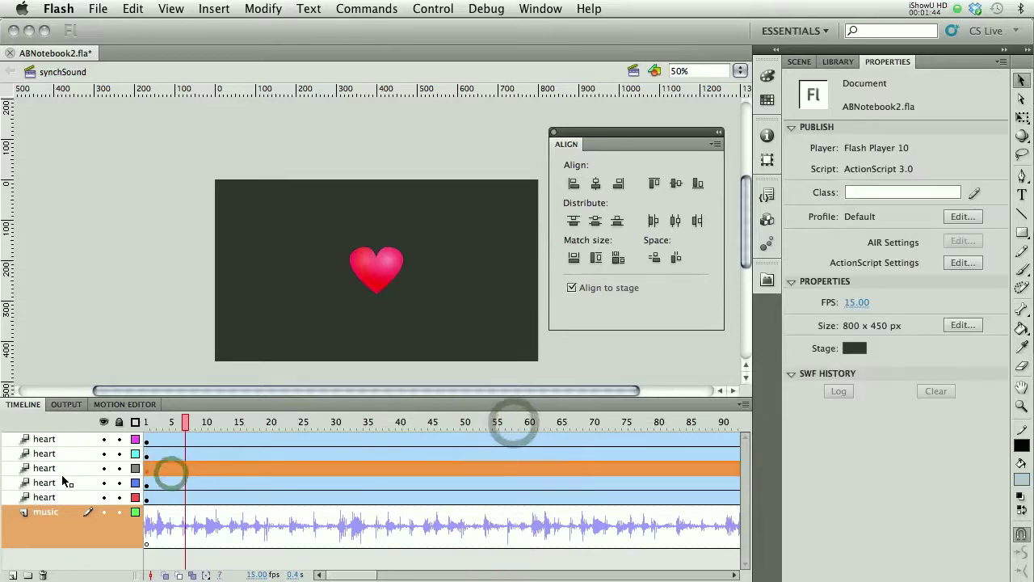
click(79, 469)
drag(145, 422, 154, 441)
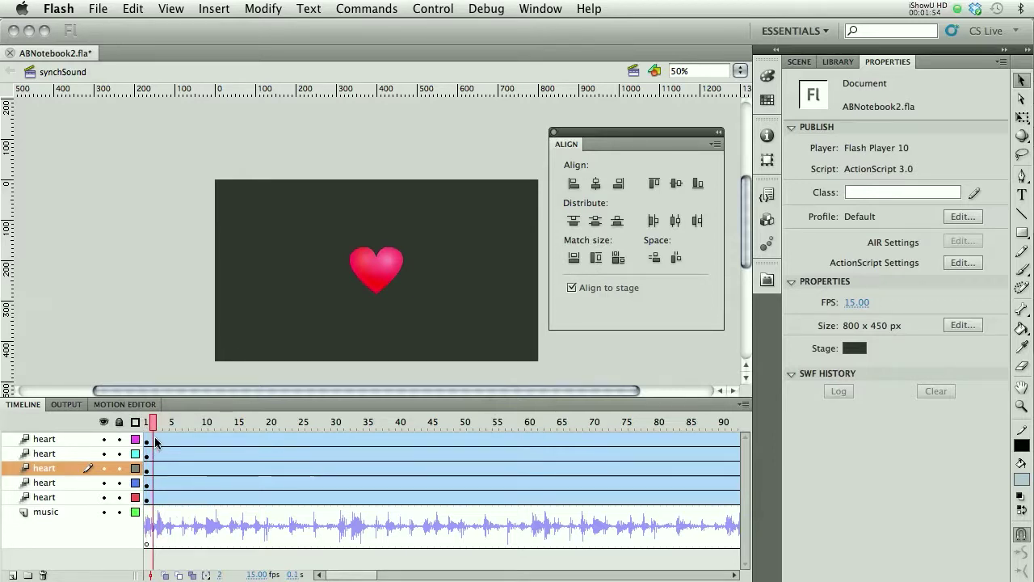
click(160, 467)
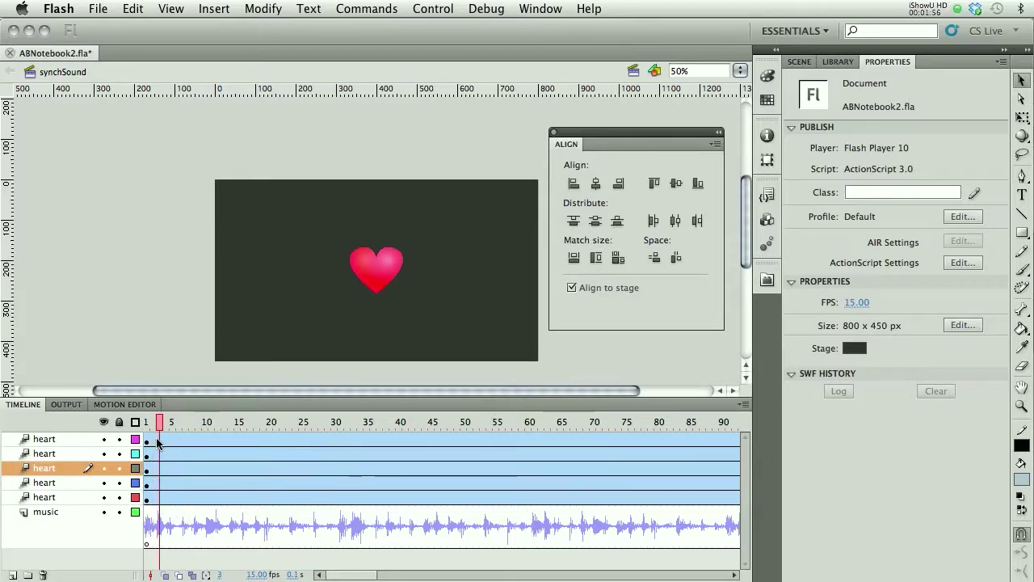
click(160, 421)
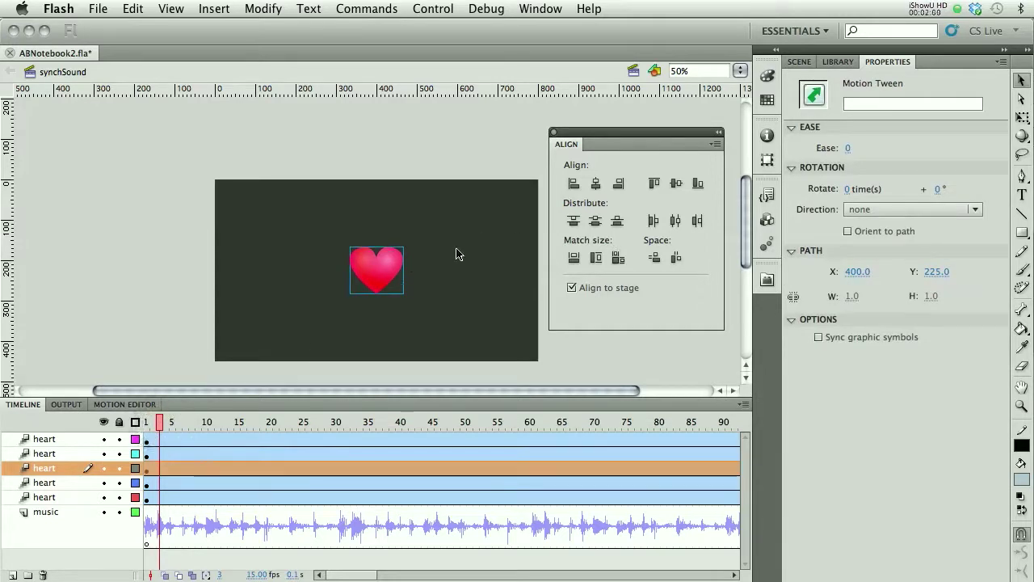
drag(399, 264, 265, 201)
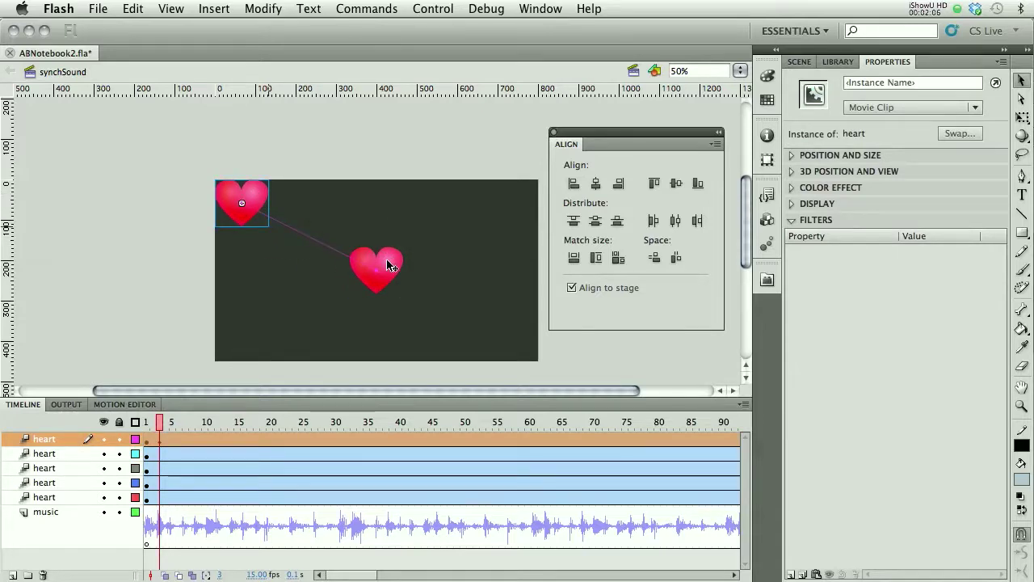
drag(388, 265, 524, 197)
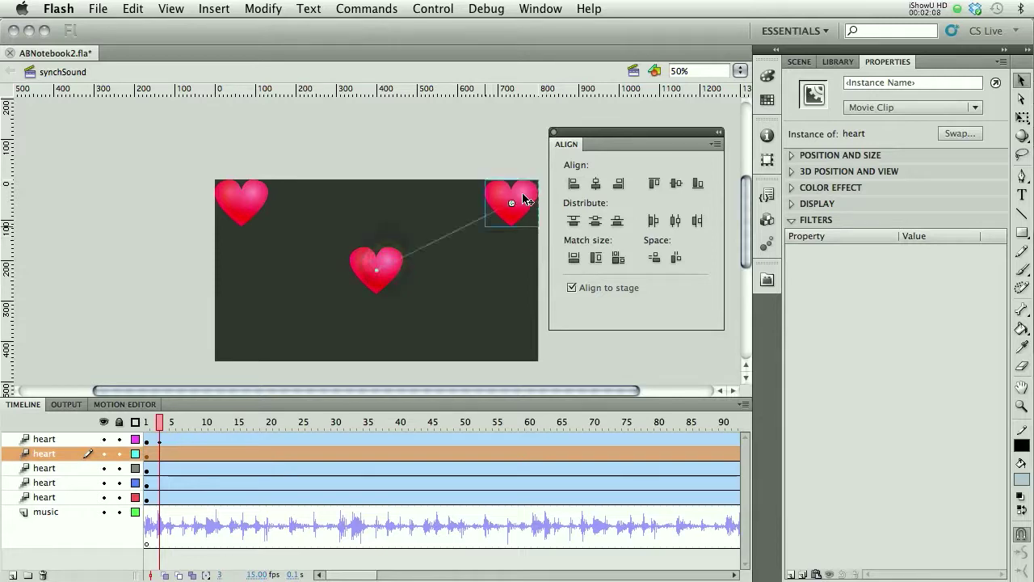
drag(389, 277, 525, 342)
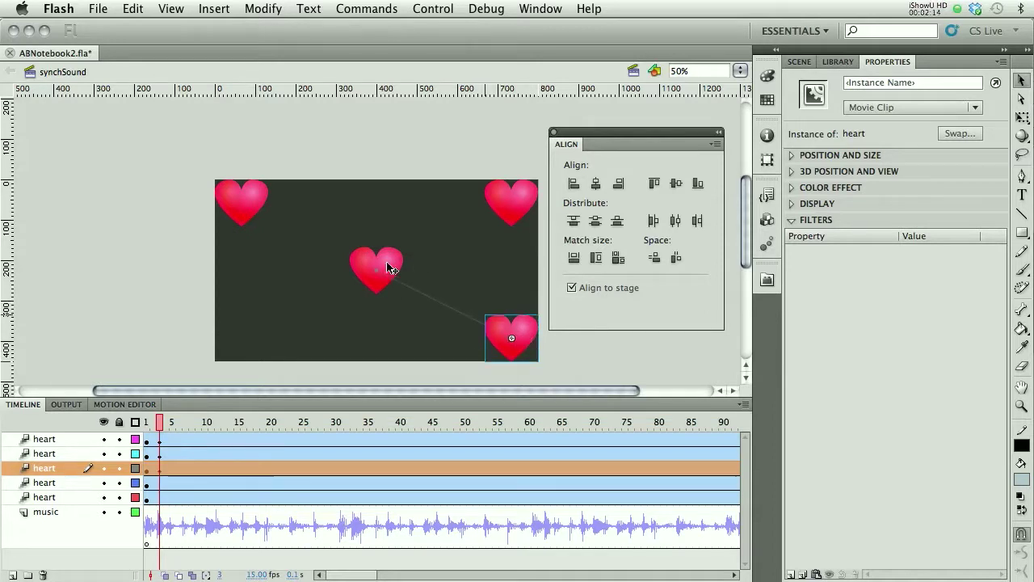
drag(388, 265, 254, 332)
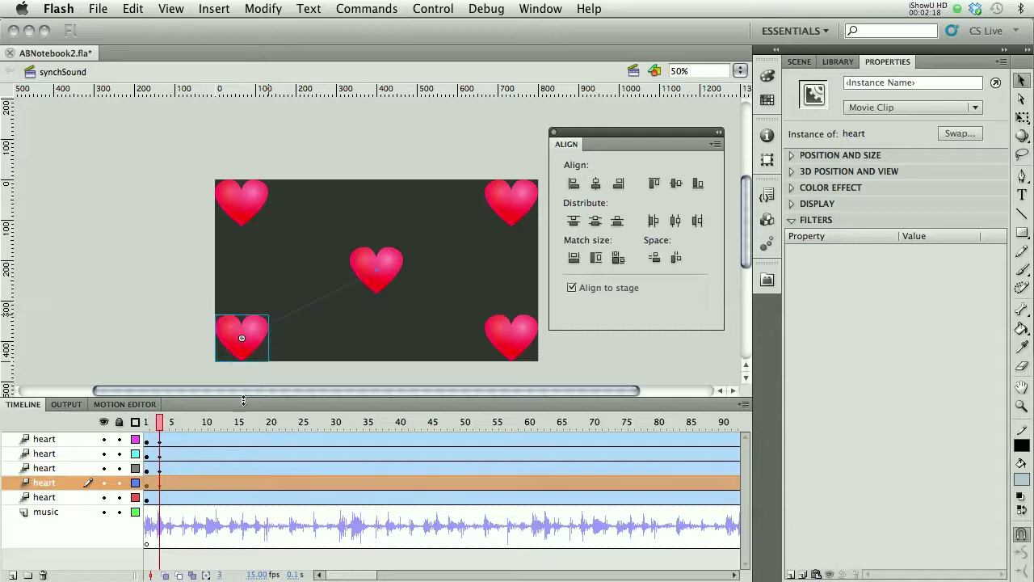
Select the centre heart's tween and scrub back from frame 3 to frame 1 to preview the hearts' motion.
click(157, 285)
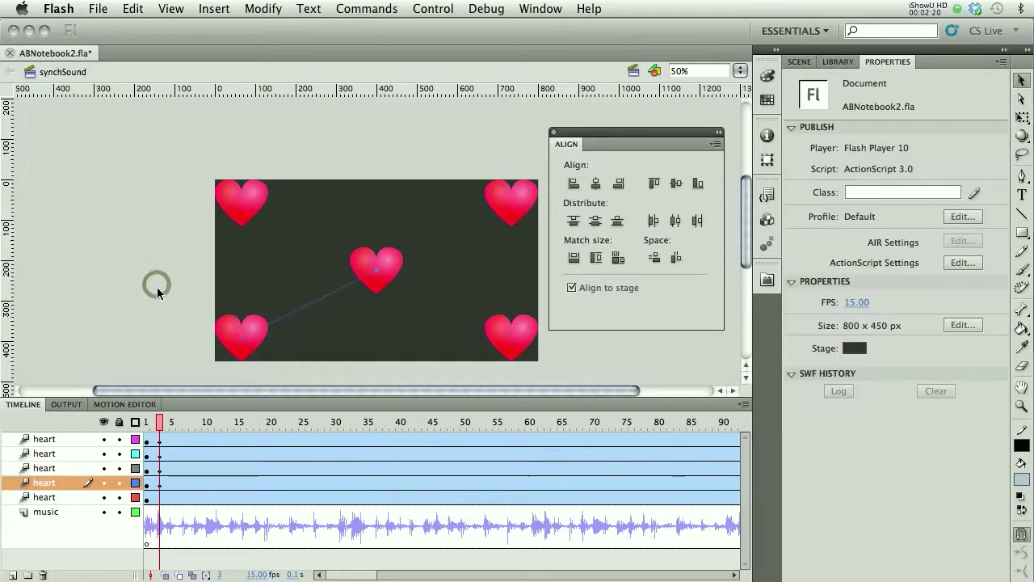
click(160, 498)
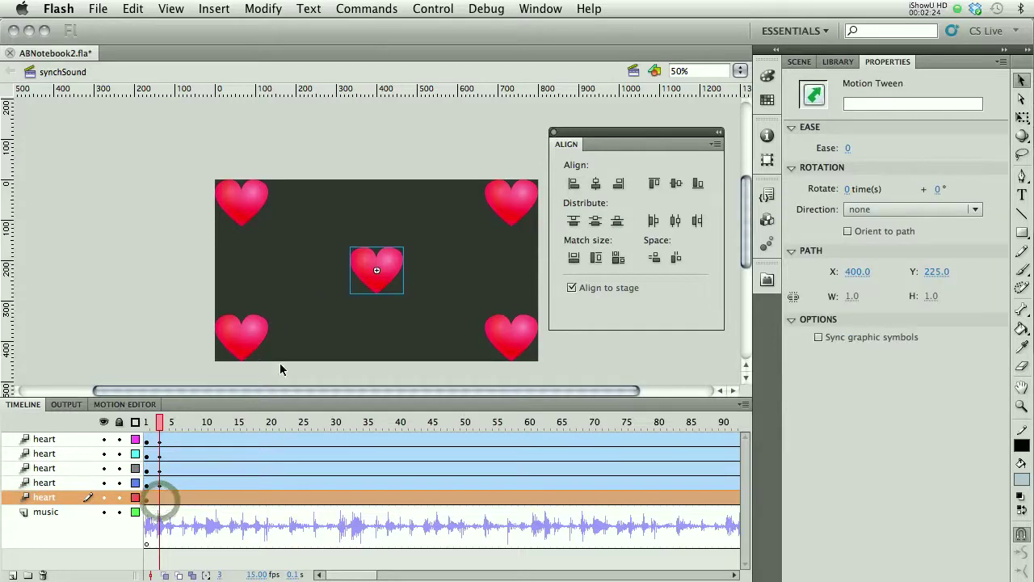
click(159, 423)
mouse_move(159, 423)
mouse_down()
mouse_move(146, 423)
mouse_move(206, 426)
mouse_move(146, 427)
mouse_up()
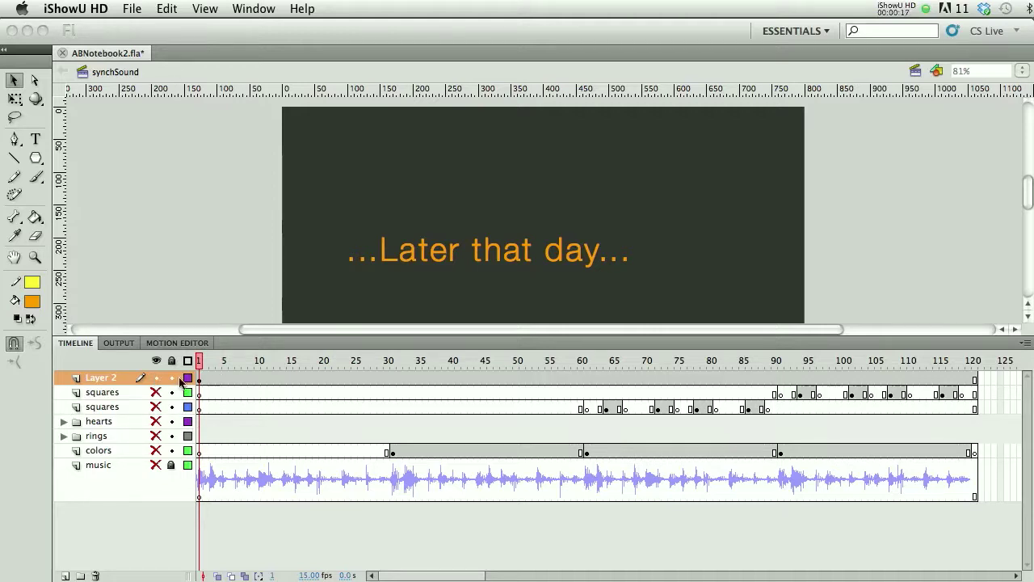
Show all the hidden layers and hide Layer 2, which holds the "...Later that day..." text.
click(157, 394)
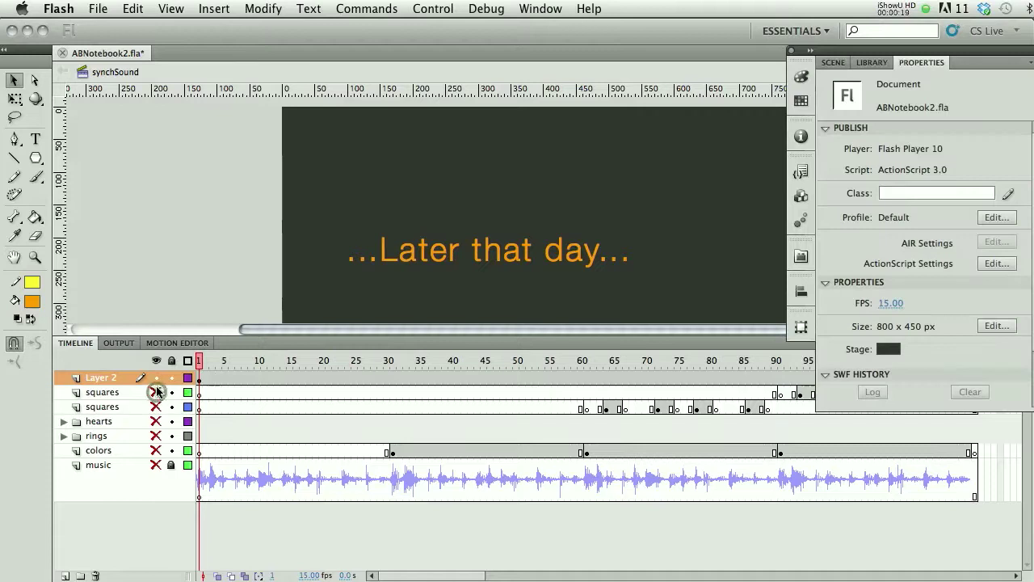
drag(157, 394, 159, 467)
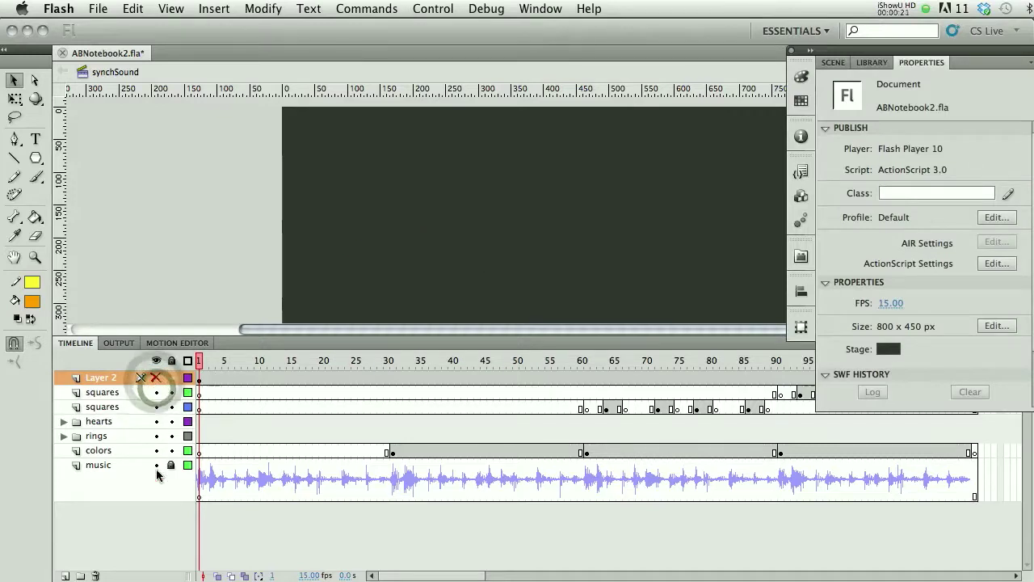
Clear the floating panels from the stage, enlarge the stage area and play the animation with its music.
drag(832, 50, 1016, 57)
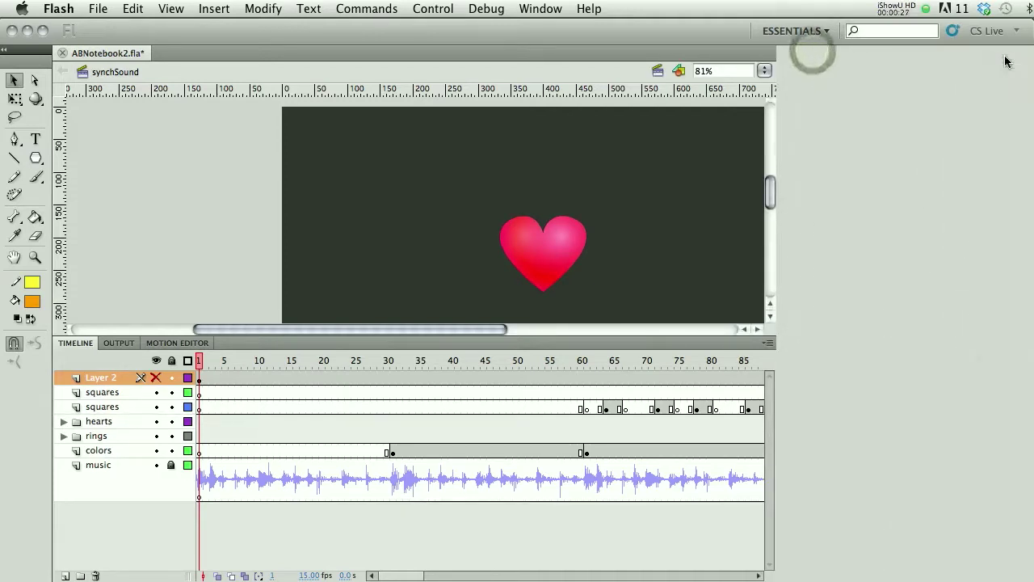
drag(732, 336, 723, 425)
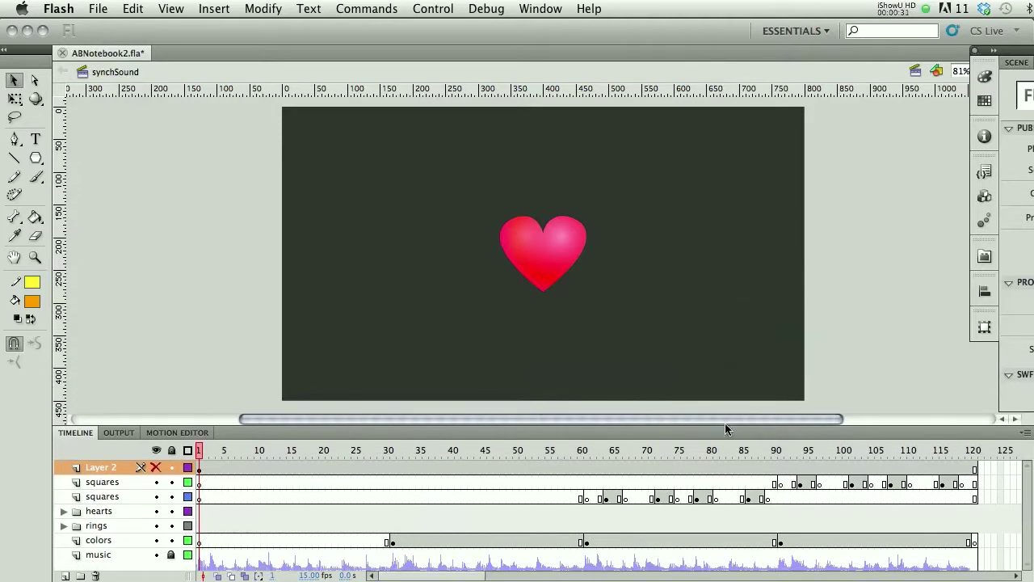
key(Return)
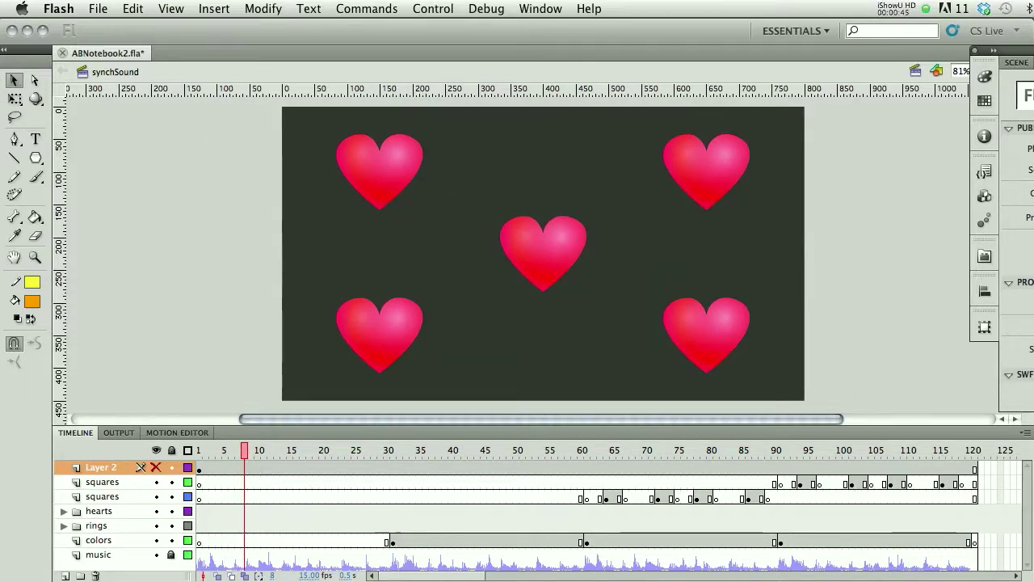
Set the sync of the sound on the music layer to Event.
drag(1019, 50, 896, 27)
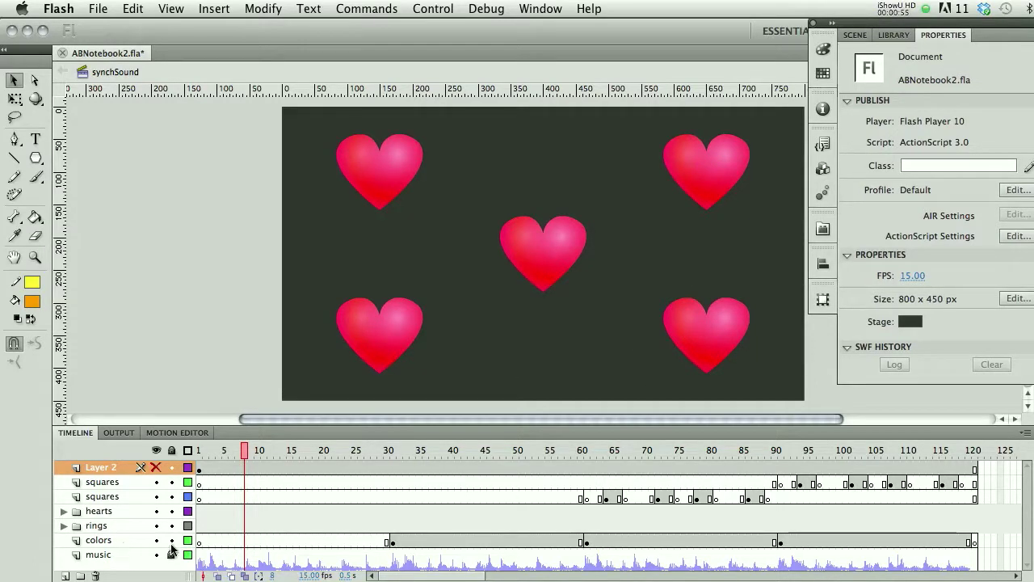
click(115, 555)
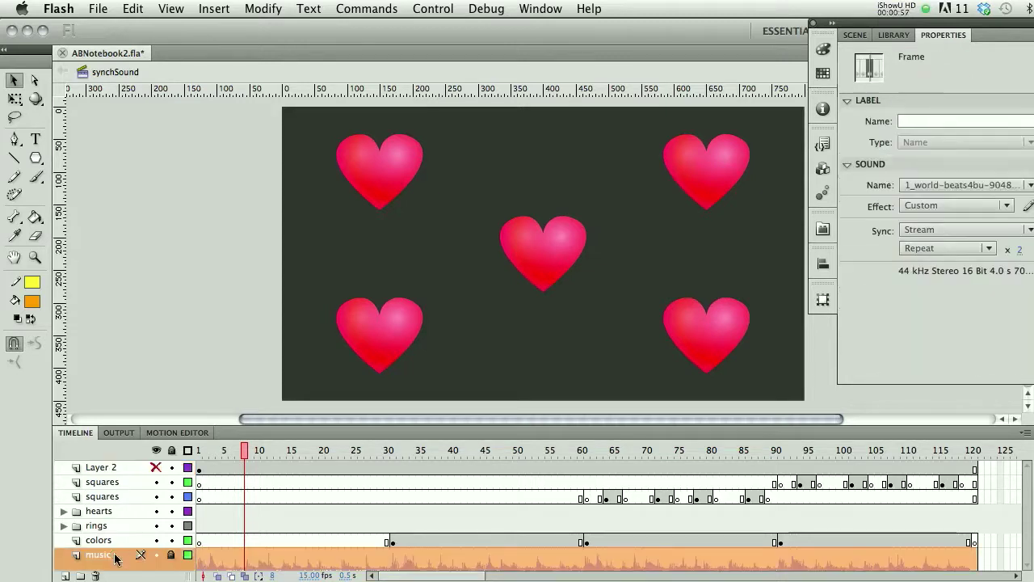
click(982, 230)
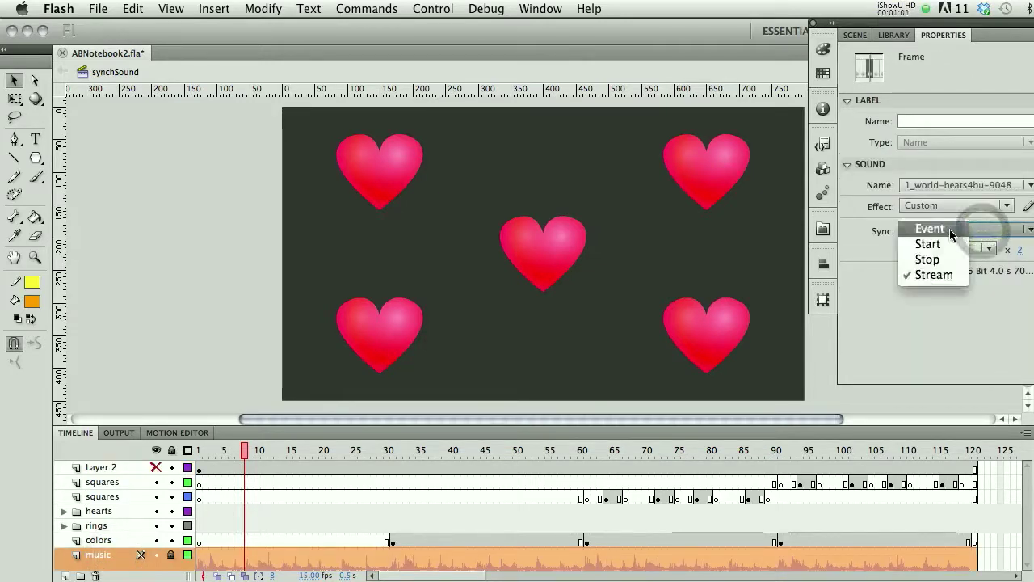
click(950, 230)
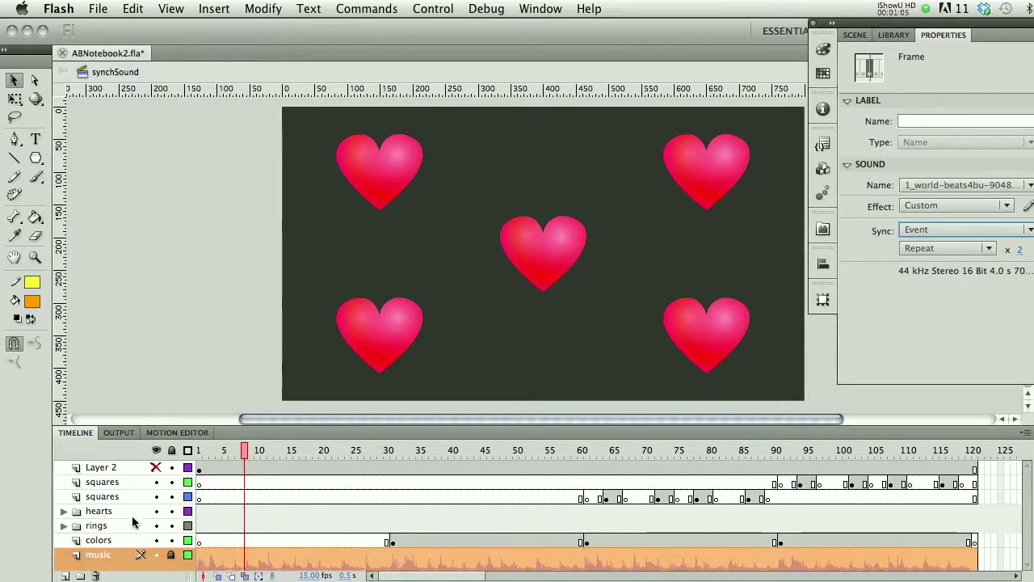
Delete Layer 2 from the timeline.
click(97, 467)
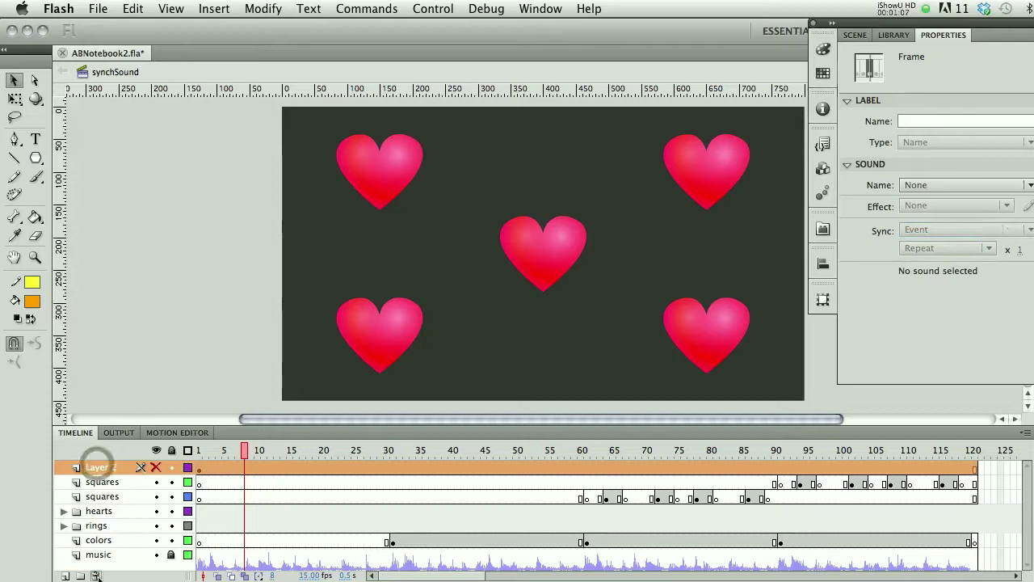
click(95, 575)
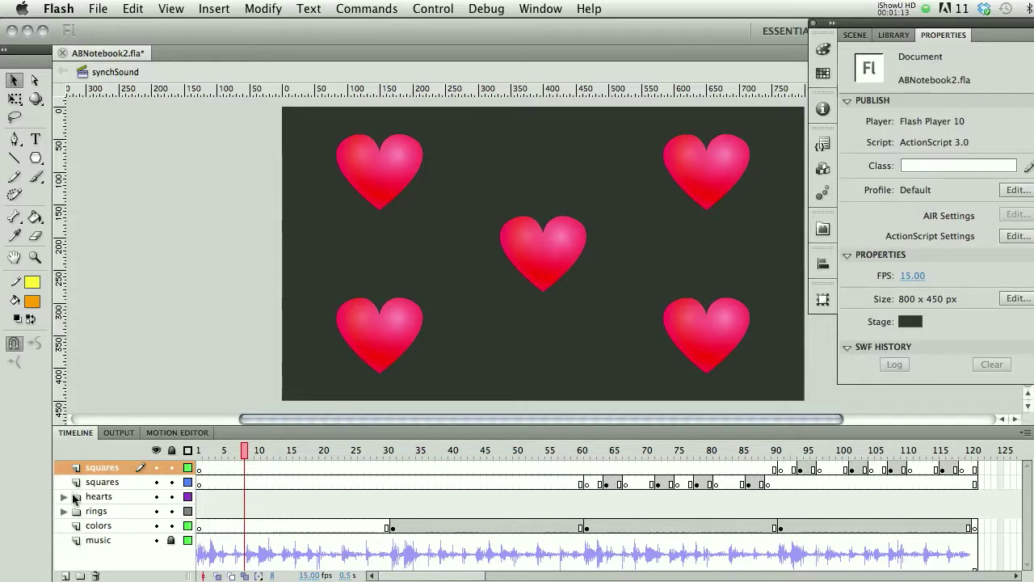
Expand the hearts folder, scrub to frame 23 and select the first motion tween on the top heart layer.
click(65, 498)
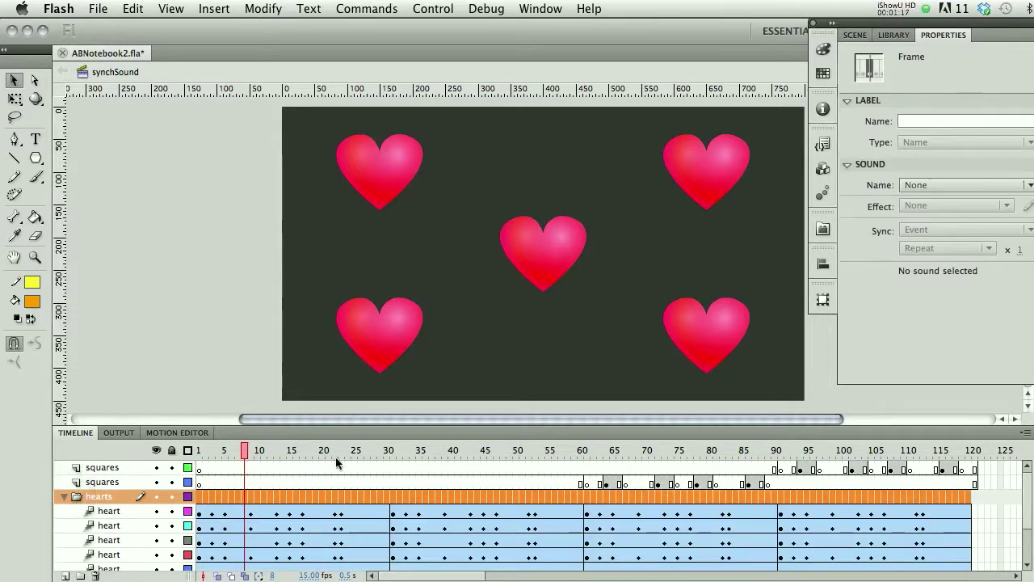
mouse_move(245, 449)
mouse_down()
mouse_move(199, 453)
mouse_move(386, 459)
mouse_move(190, 470)
mouse_move(203, 454)
mouse_move(342, 465)
mouse_up()
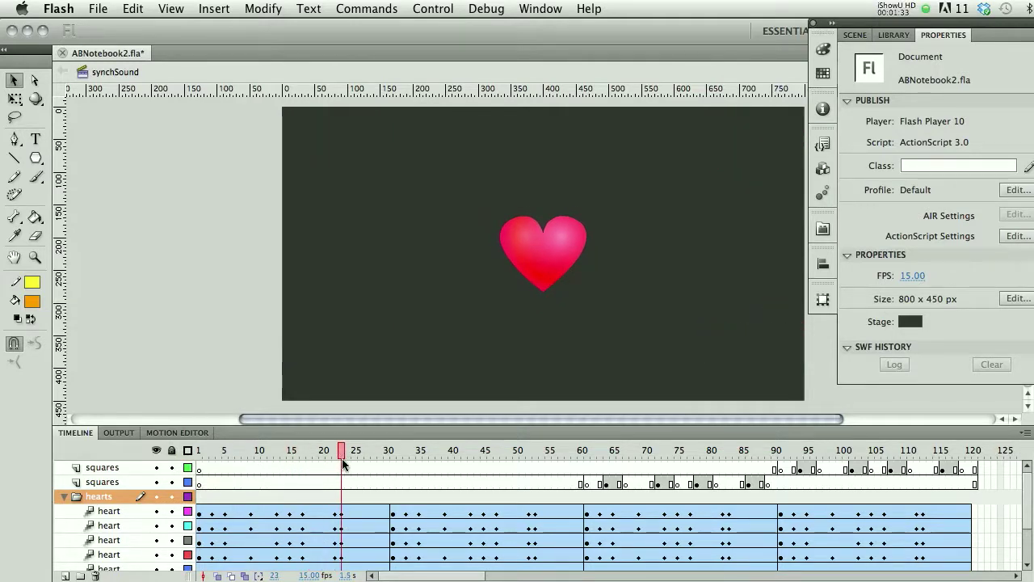
drag(384, 517, 350, 552)
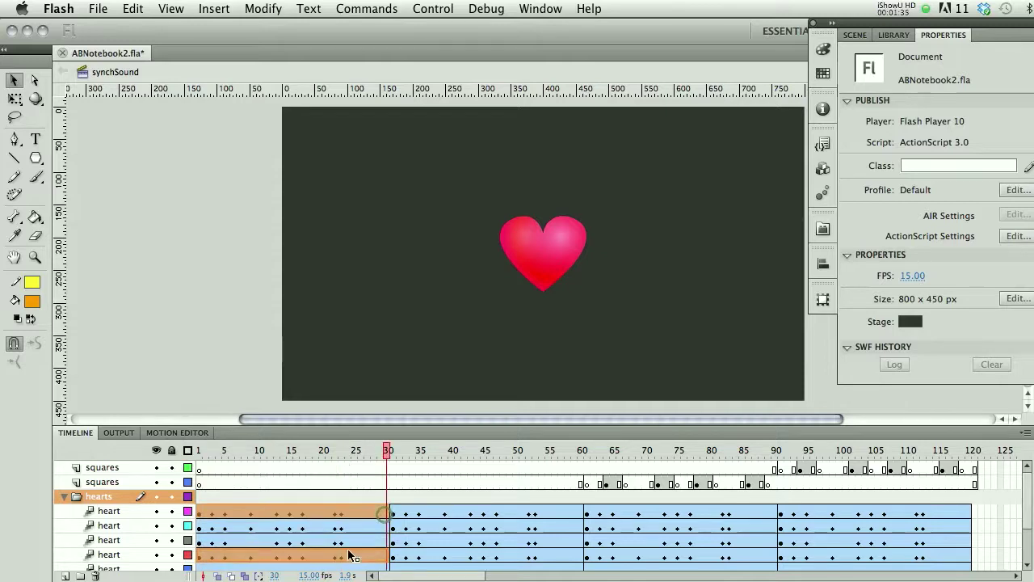
click(352, 514)
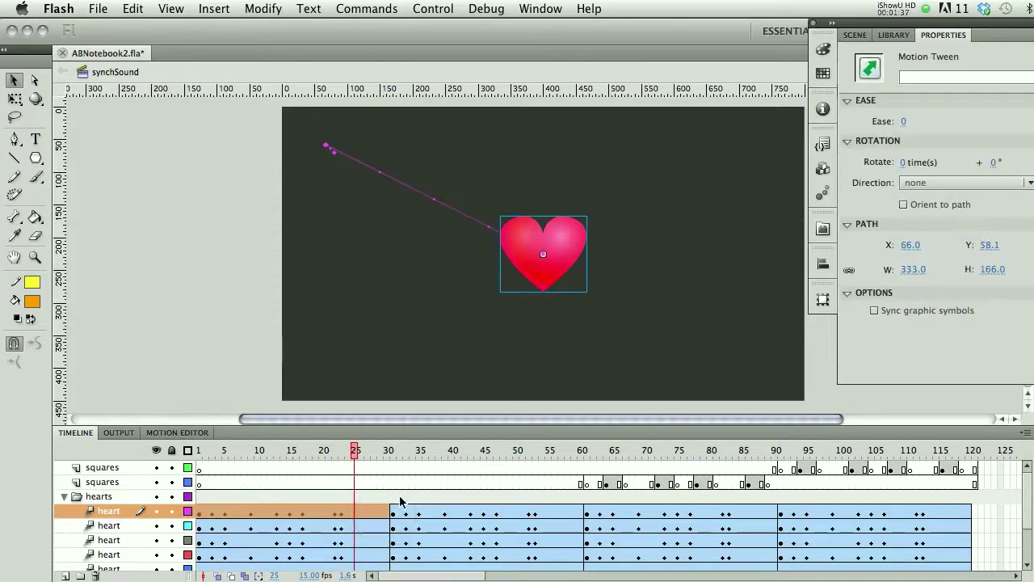
At frame 31, select the background rectangle and the centre heart in turn to examine their colour effects.
click(392, 450)
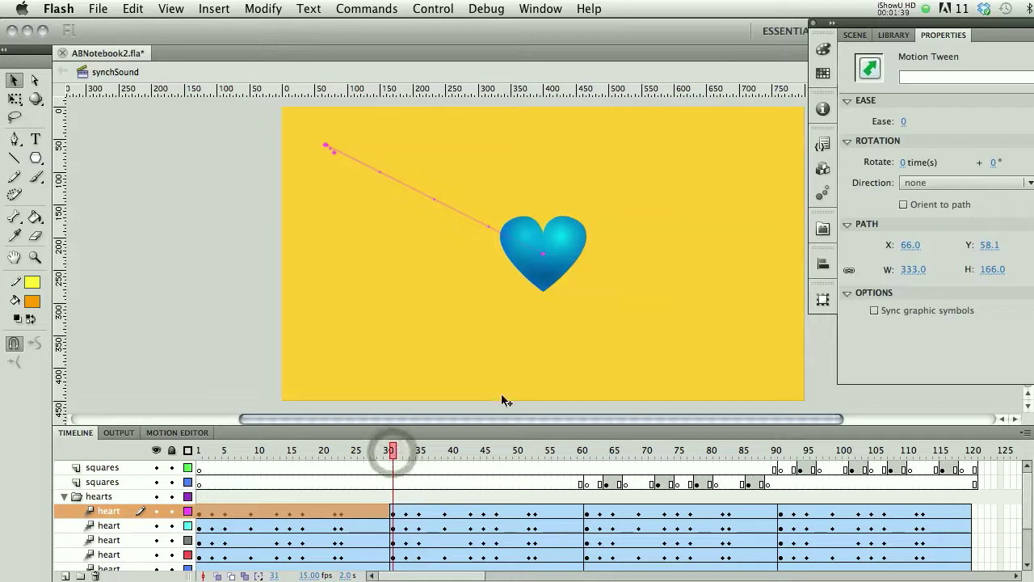
click(508, 330)
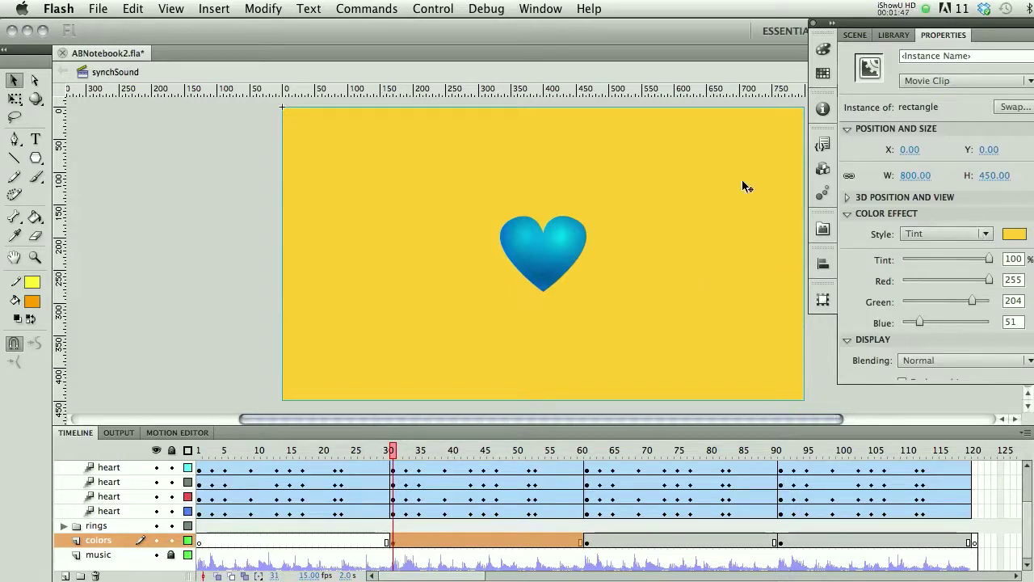
click(565, 272)
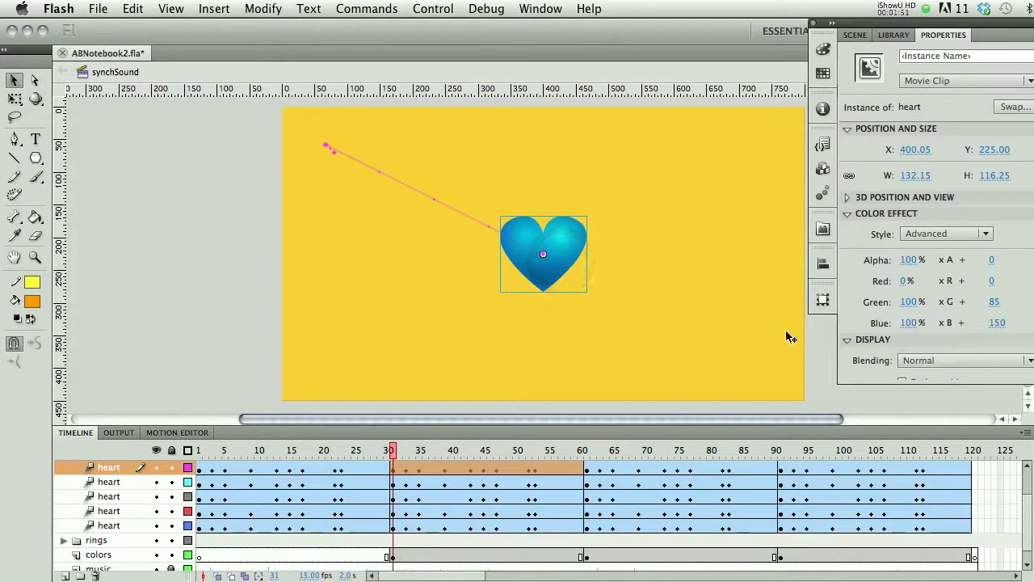
Scrub from frame 31 to frame 57 to preview how the blue hearts and rings move.
drag(392, 455, 482, 456)
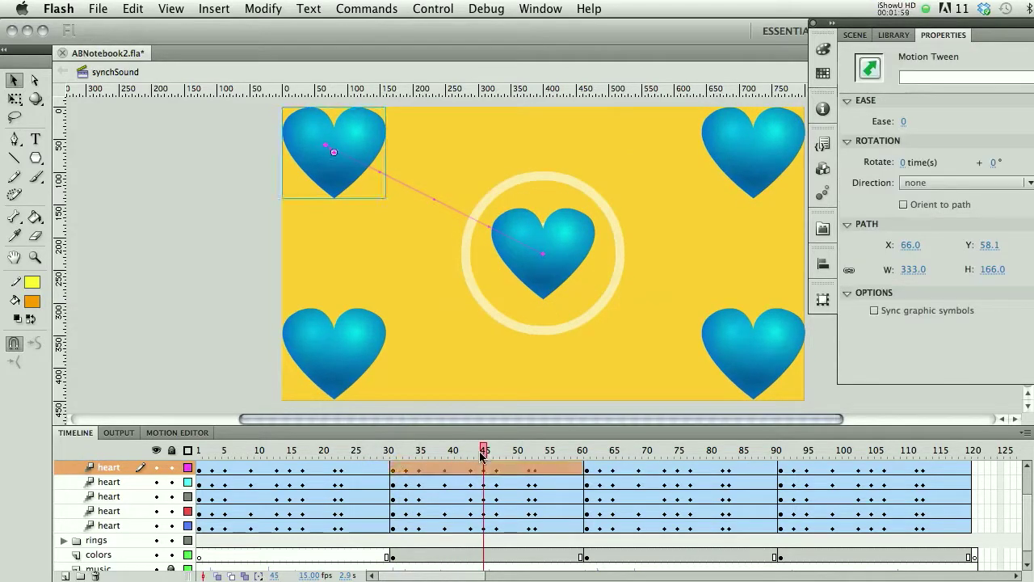
drag(482, 455, 559, 476)
click(559, 471)
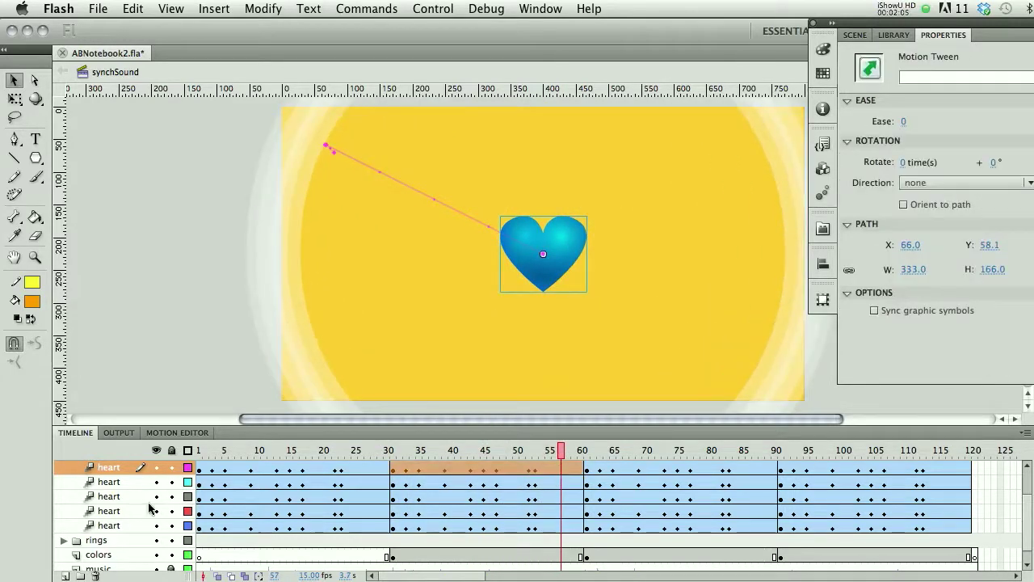
Expand the rings folder, make room for its layers and scrub the lowest ring layer's first tween from frame 41 to frame 60.
click(64, 540)
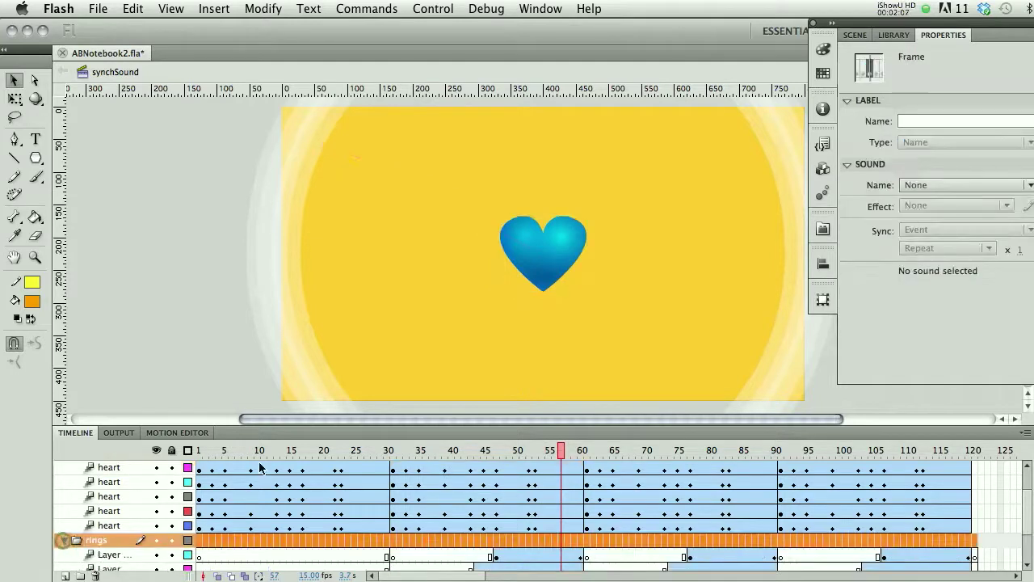
click(470, 411)
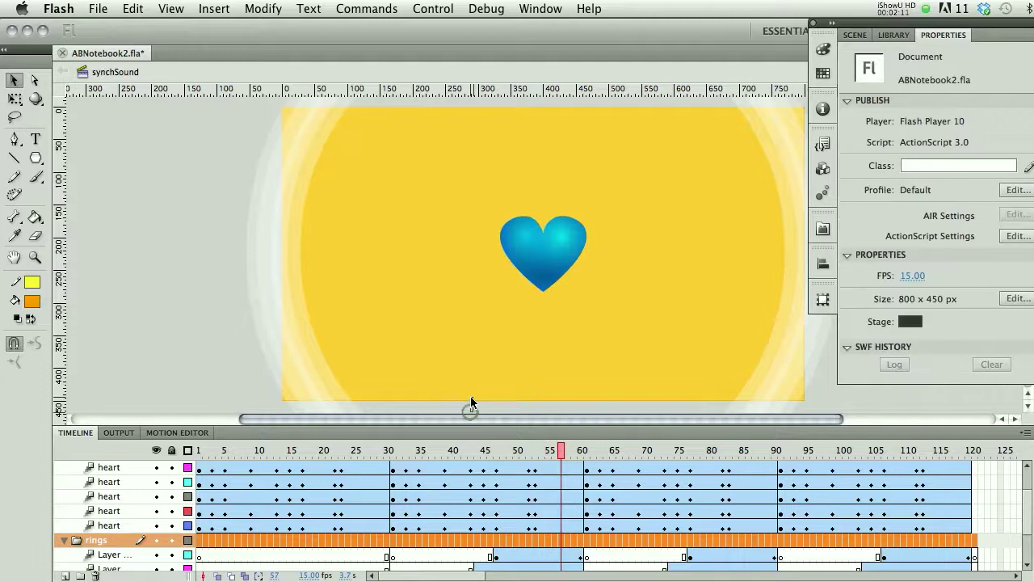
click(470, 396)
drag(225, 427, 231, 361)
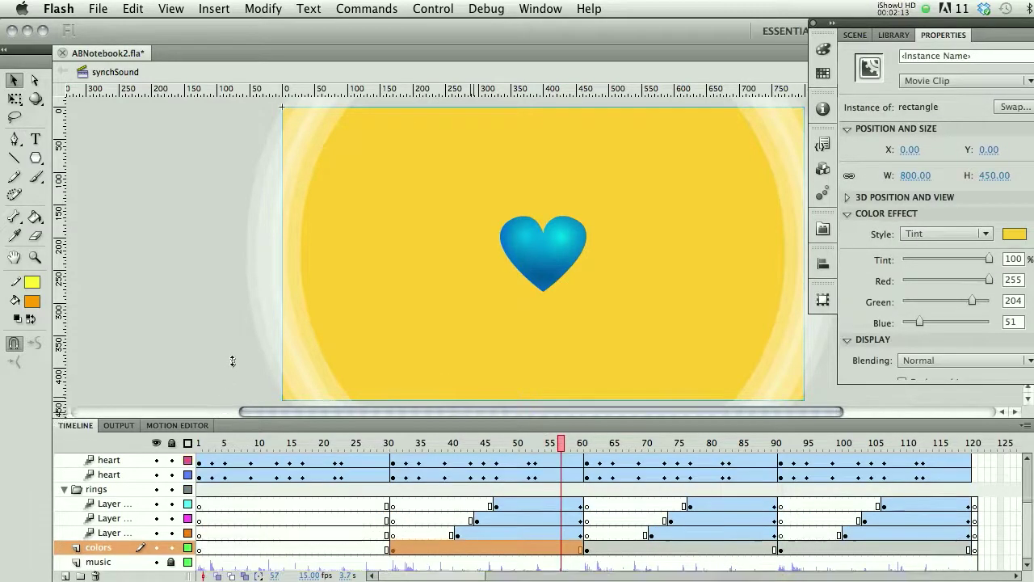
click(457, 530)
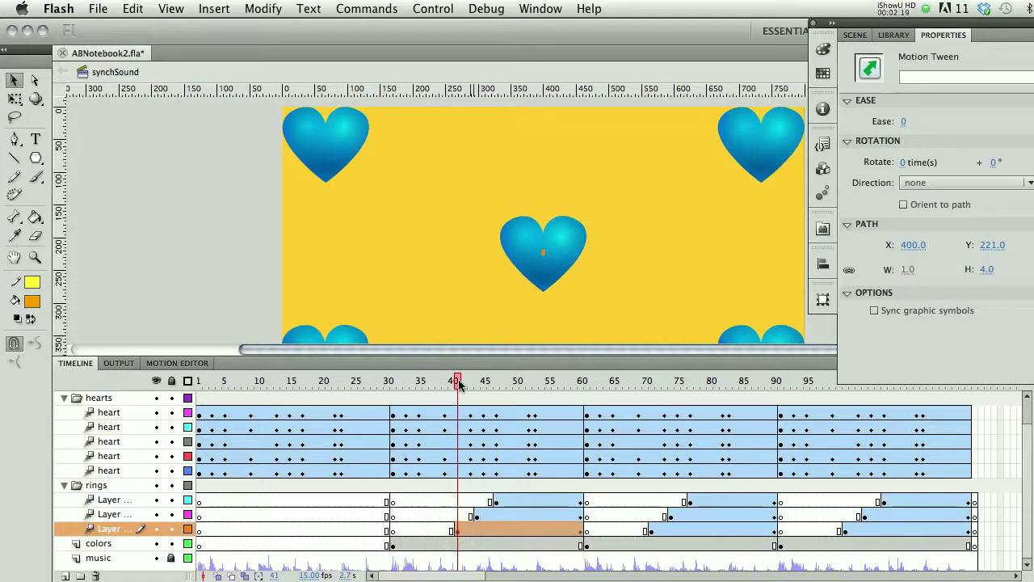
drag(458, 385, 580, 385)
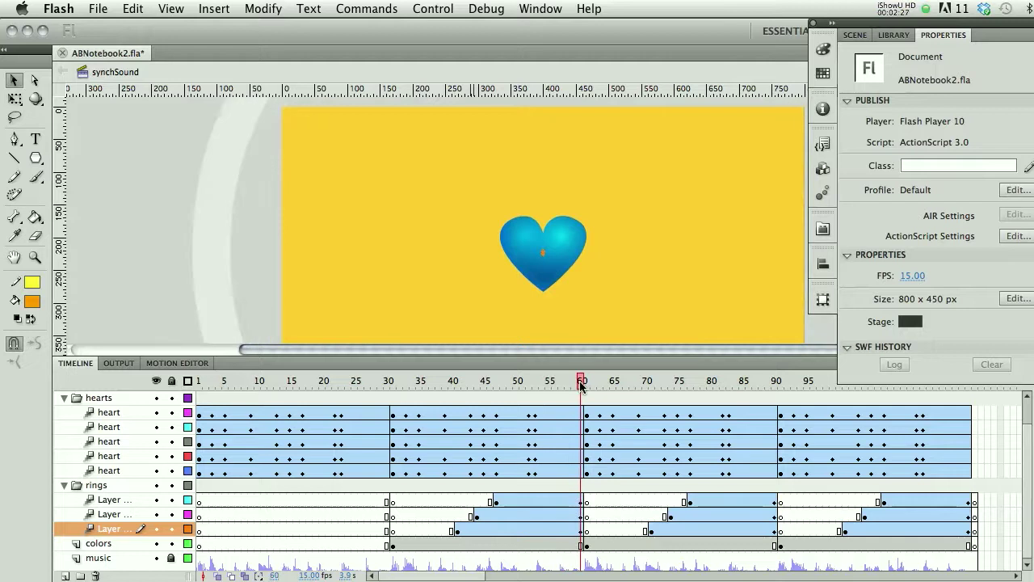
click(580, 385)
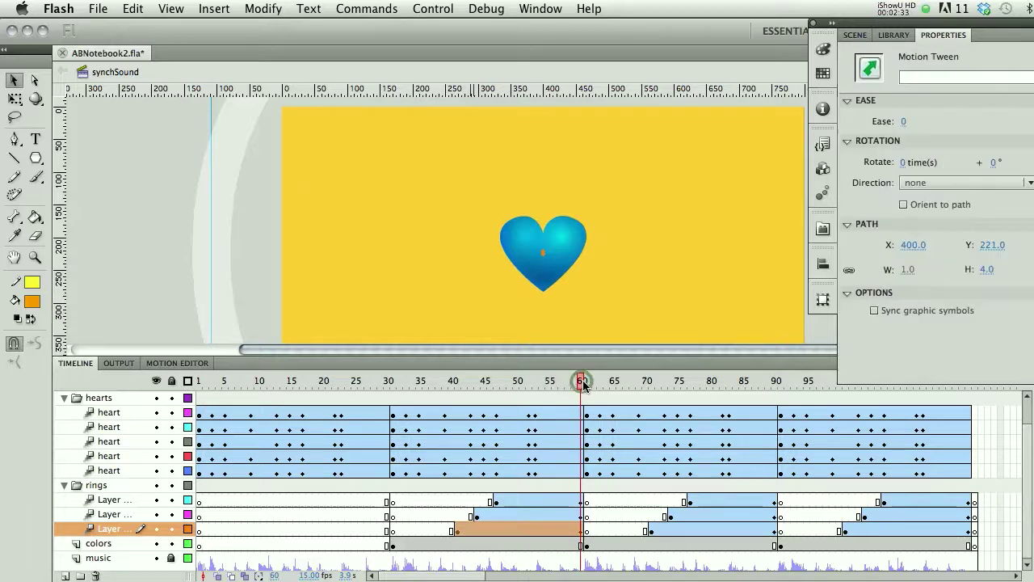
At frame 61, try swapping the star on the top heart layer for the olive symbol, and undo the swap.
click(586, 387)
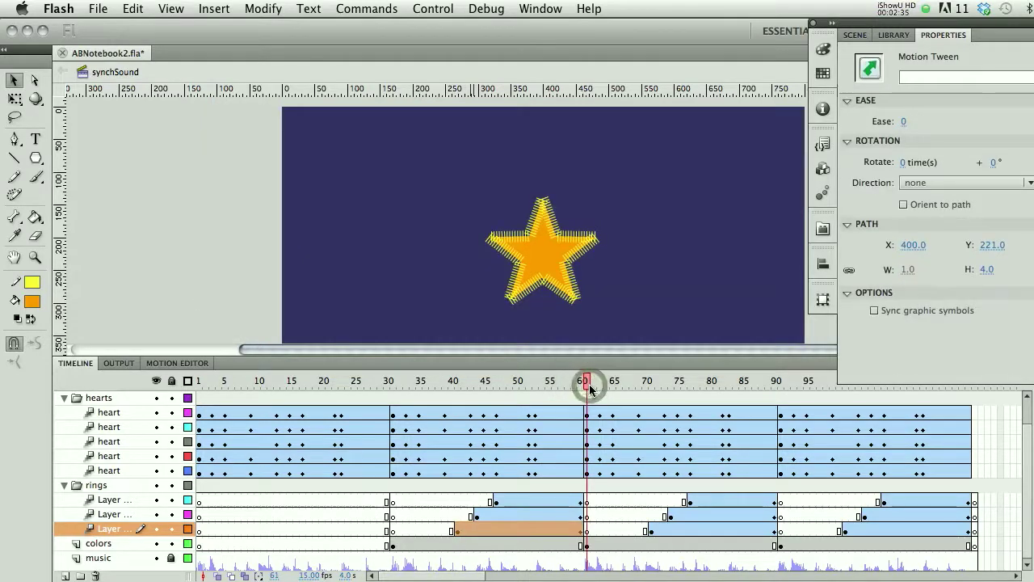
click(555, 262)
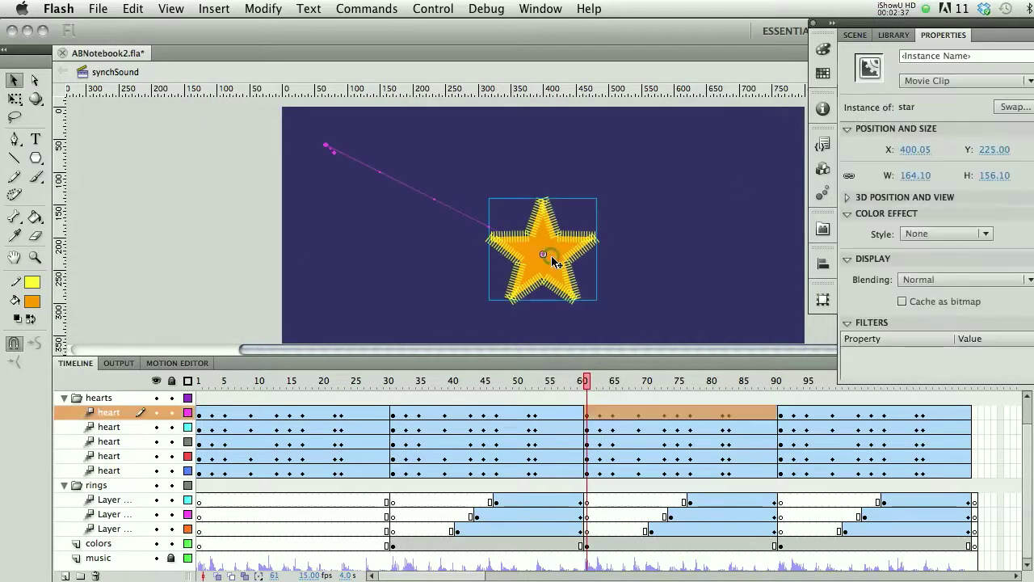
click(1013, 107)
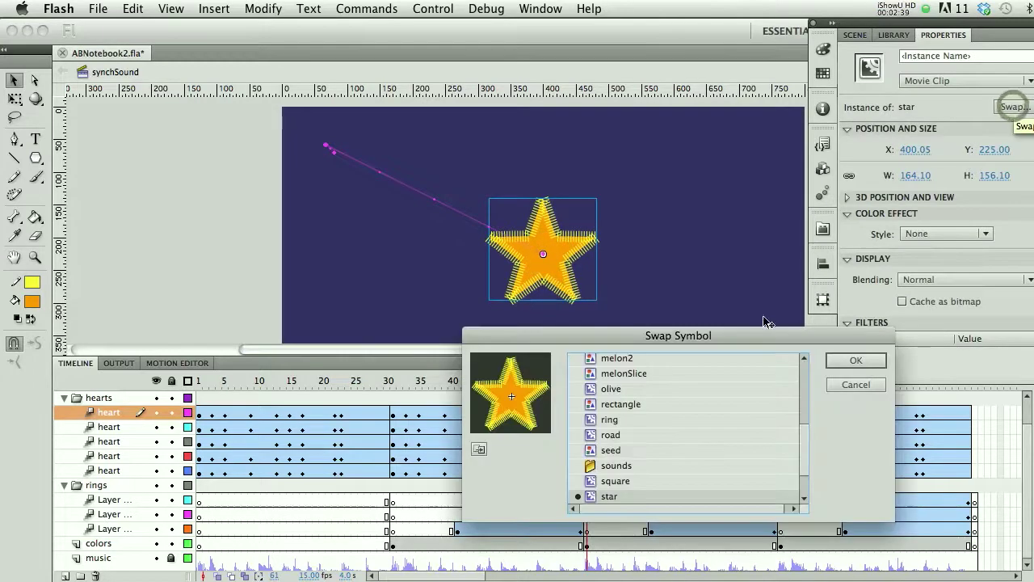
click(599, 390)
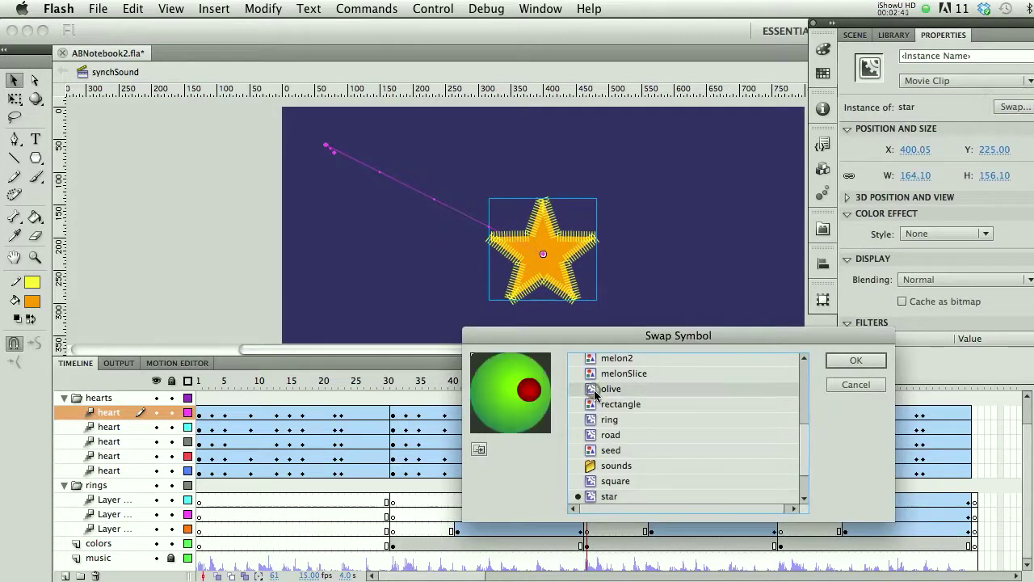
click(850, 361)
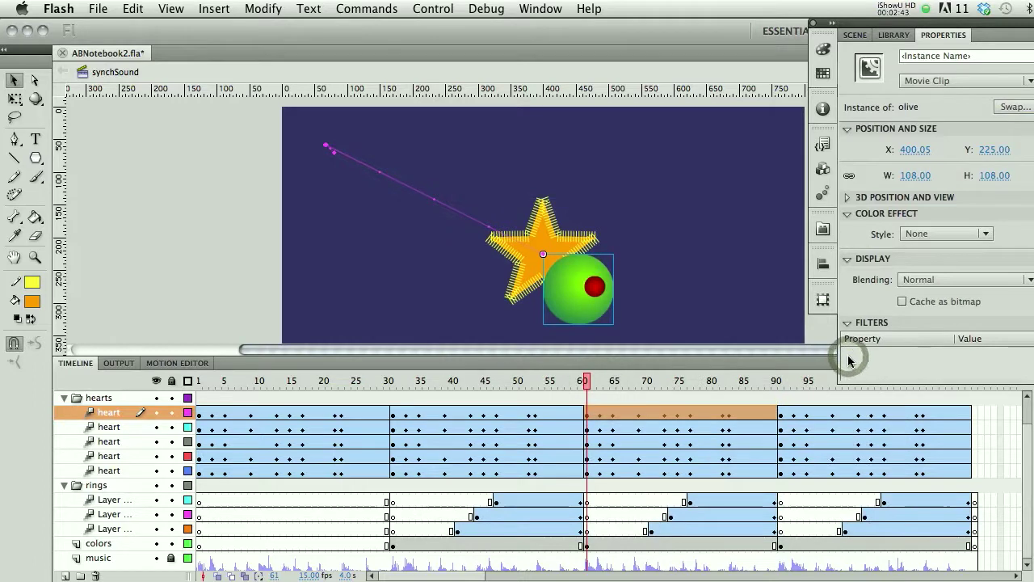
key(ctrl+z)
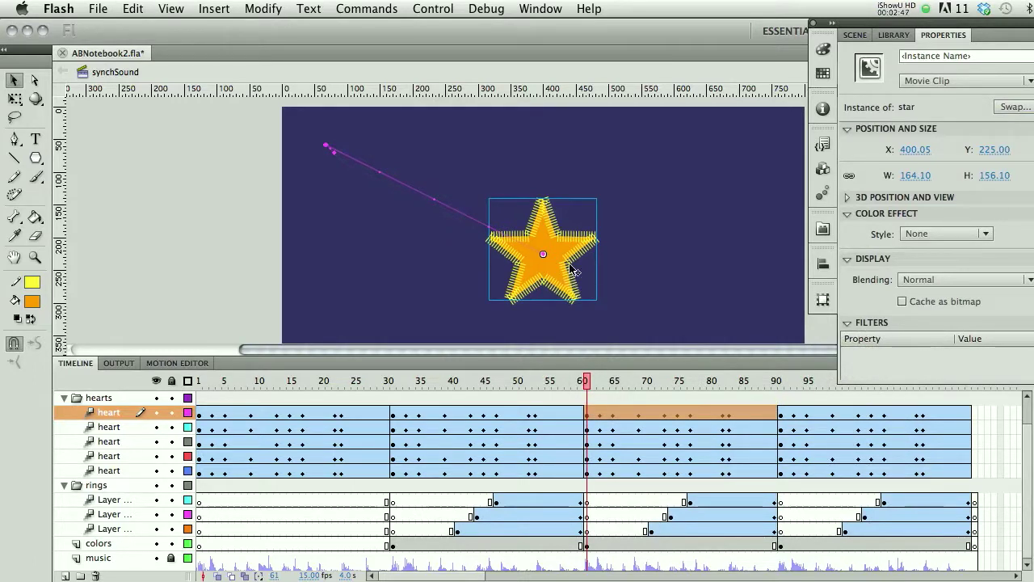
Scrub the star animation to frame 62 and collapse the hearts folder.
mouse_move(587, 379)
mouse_down()
mouse_move(631, 384)
mouse_move(594, 385)
mouse_up()
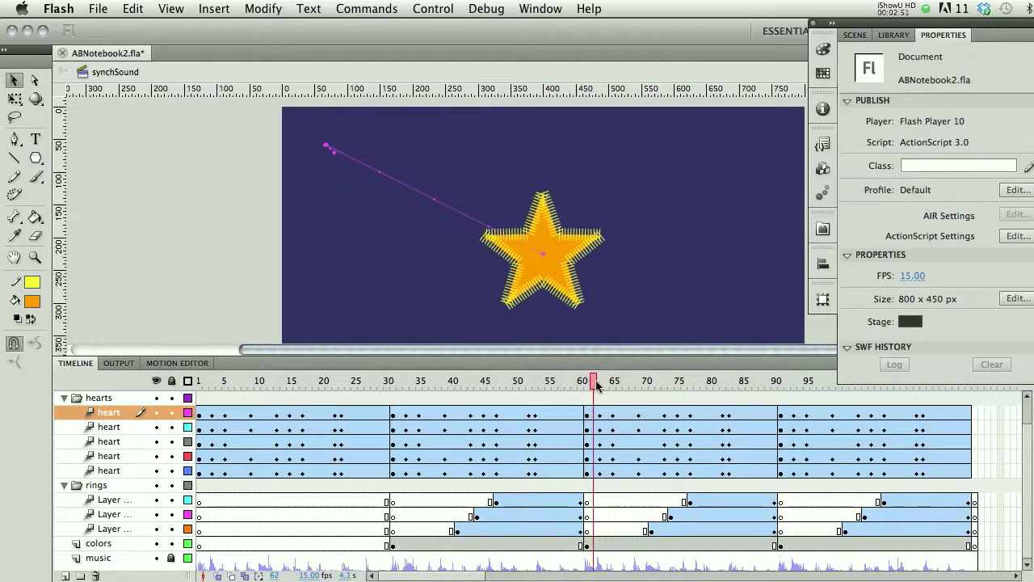
click(595, 414)
click(67, 396)
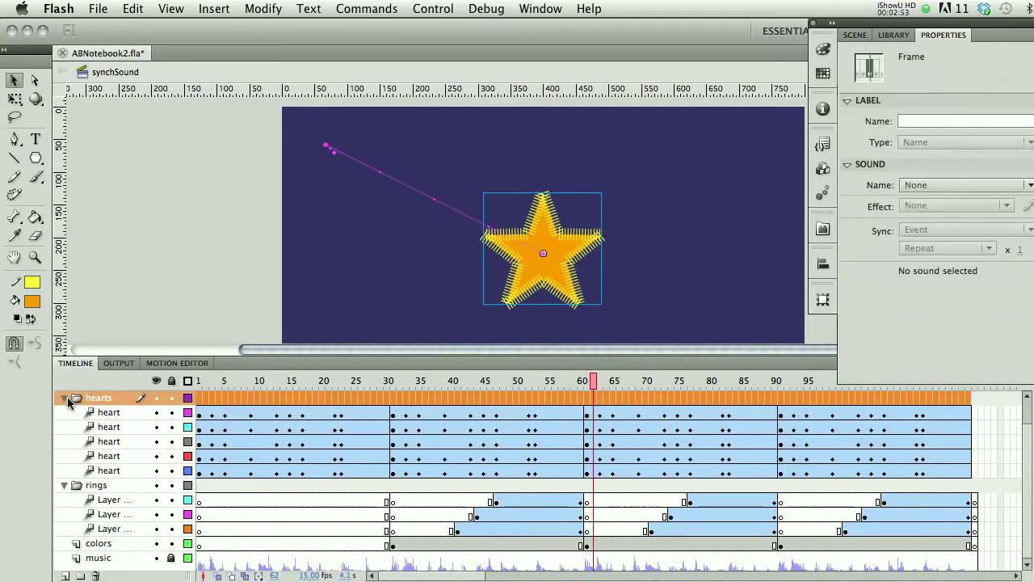
click(65, 397)
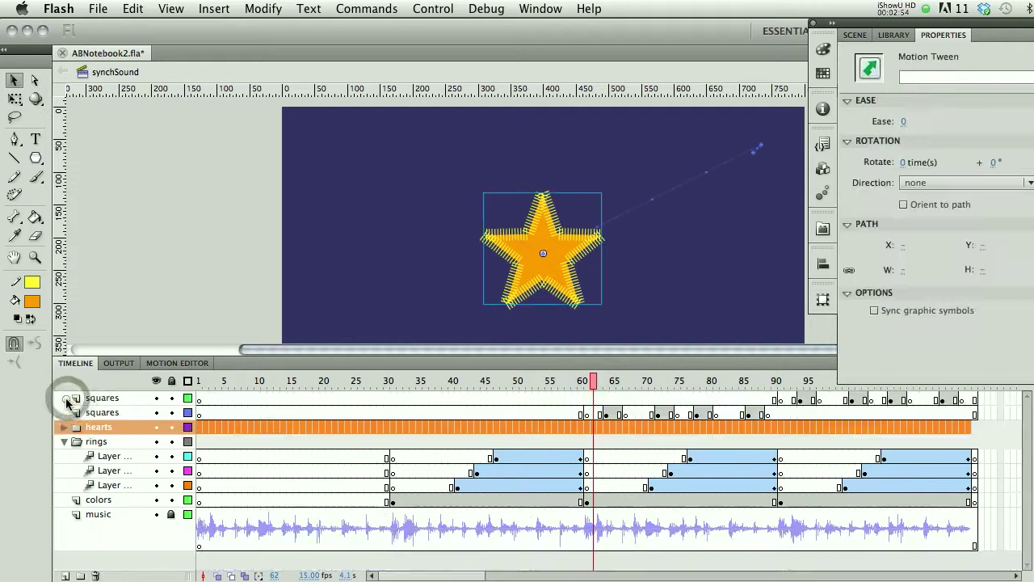
Collapse the rings folder and preview the squares on the lower squares layer by playing from frame 61.
click(64, 441)
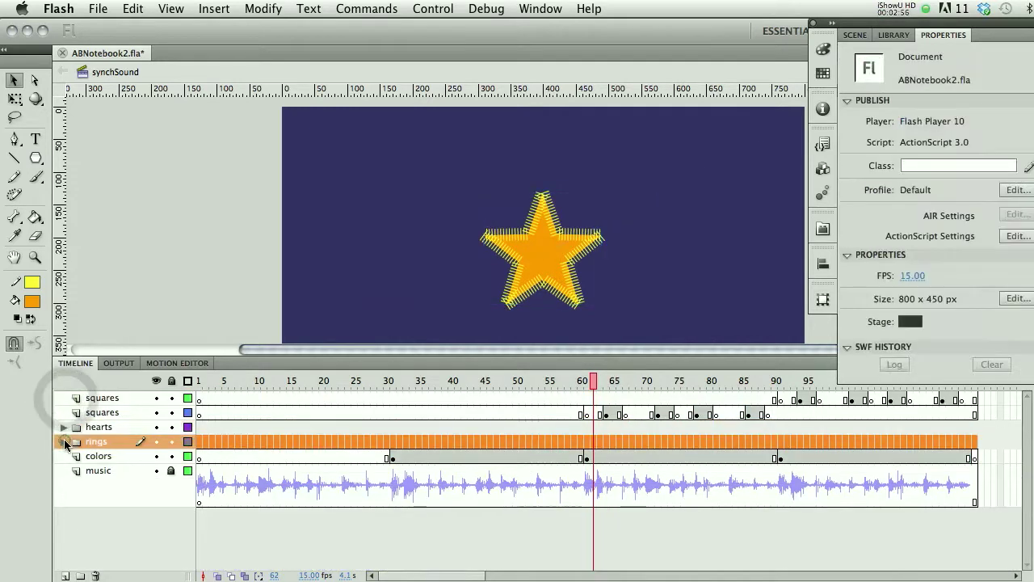
click(605, 415)
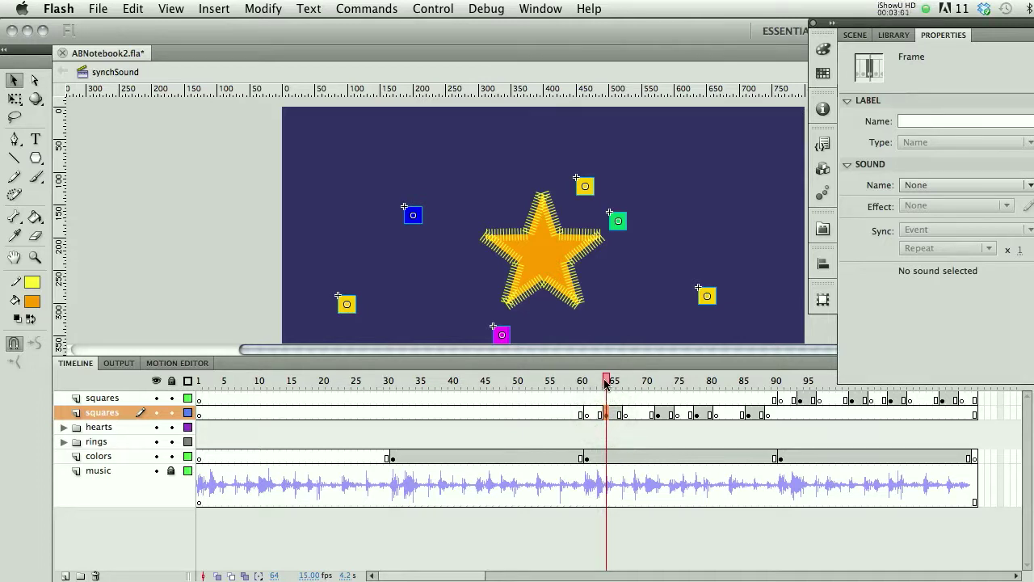
drag(607, 383, 586, 383)
key(Return)
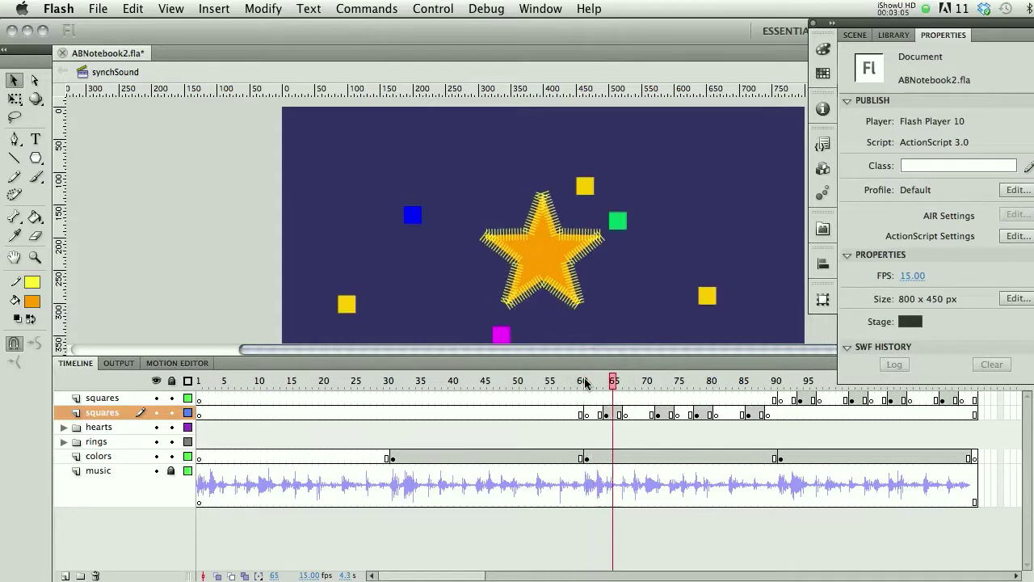
key(Return)
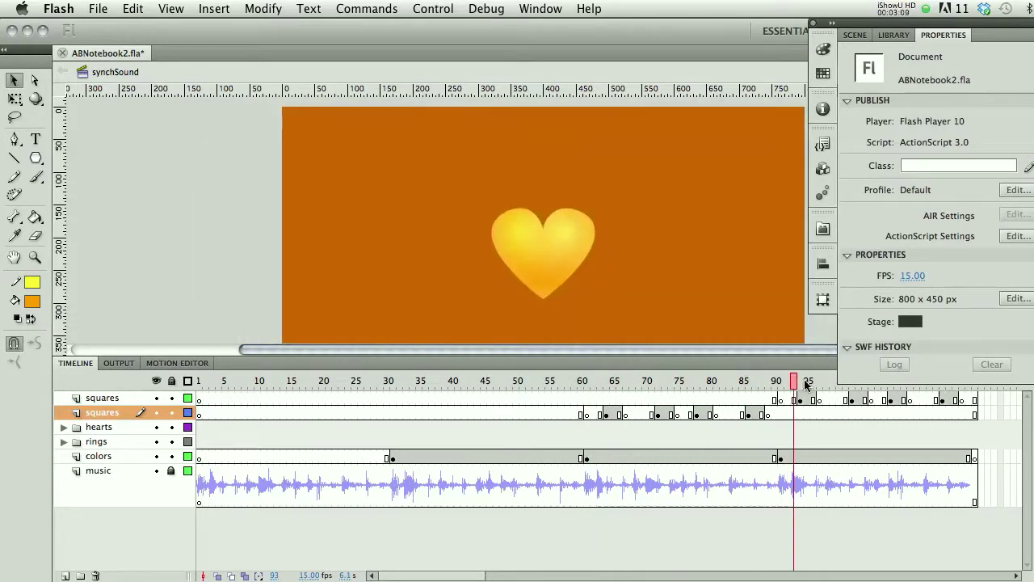
Play the animation from frame 91 to the end and select the top squares layer's keyframe at frame 94.
click(779, 381)
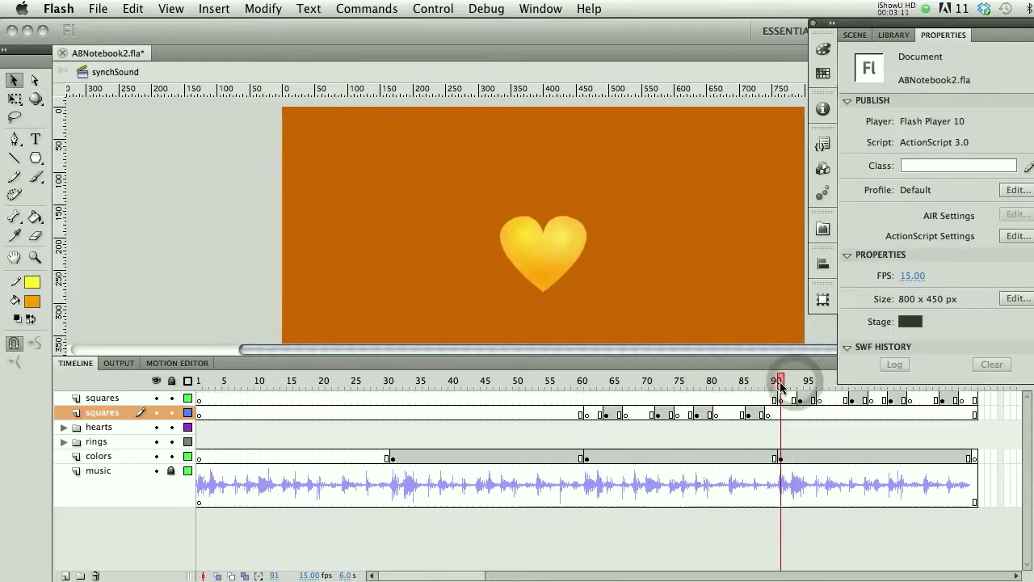
key(Return)
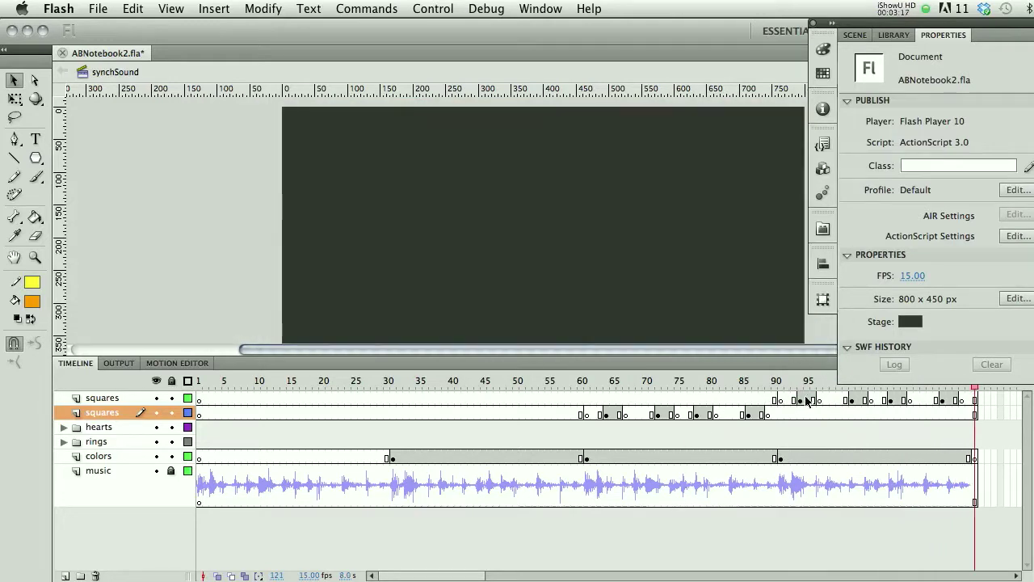
click(798, 399)
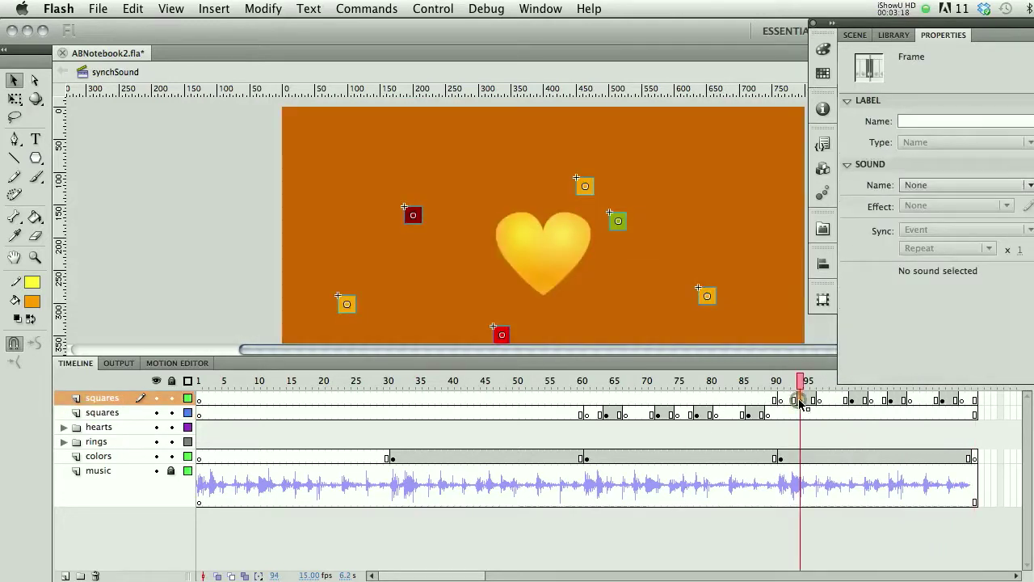
Try Normal blending on the squares at frame 94, and set their blending back to Overlay.
click(619, 222)
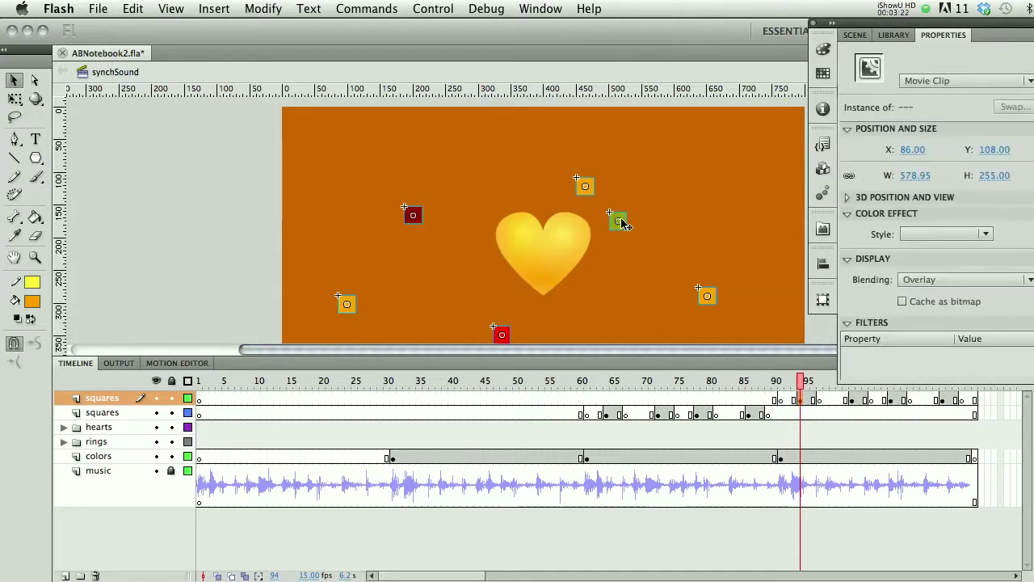
click(935, 279)
click(935, 279)
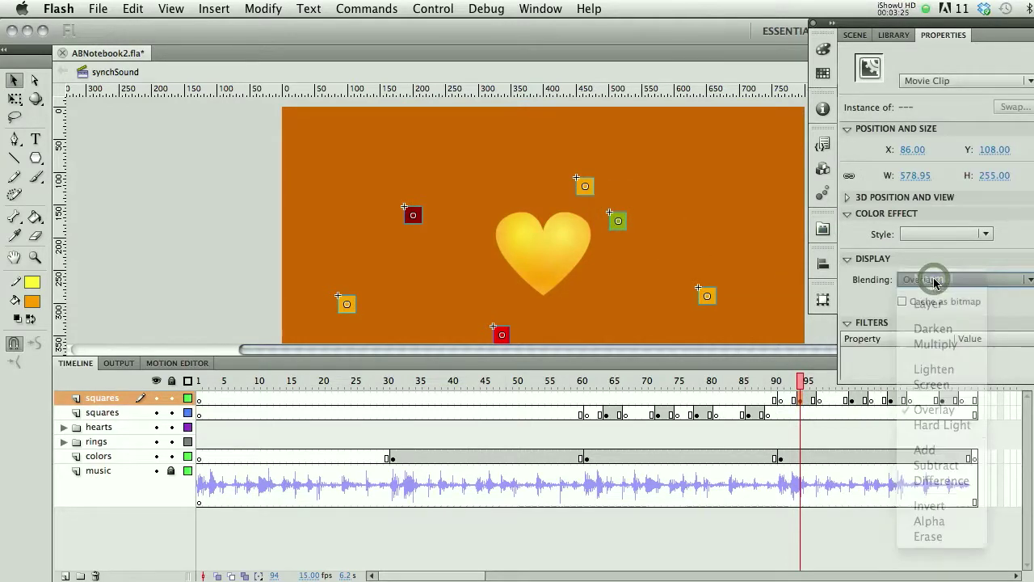
click(934, 279)
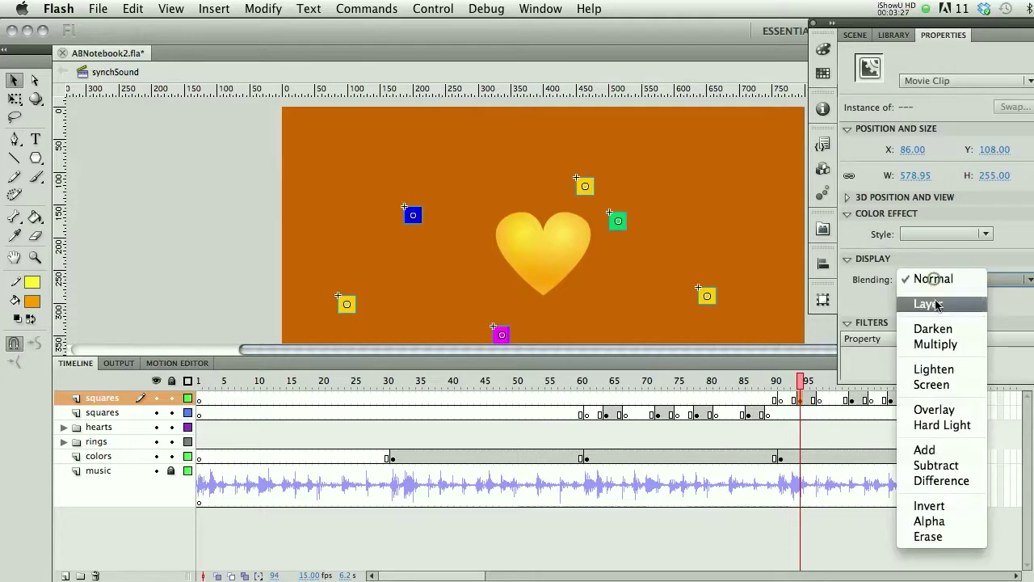
click(947, 410)
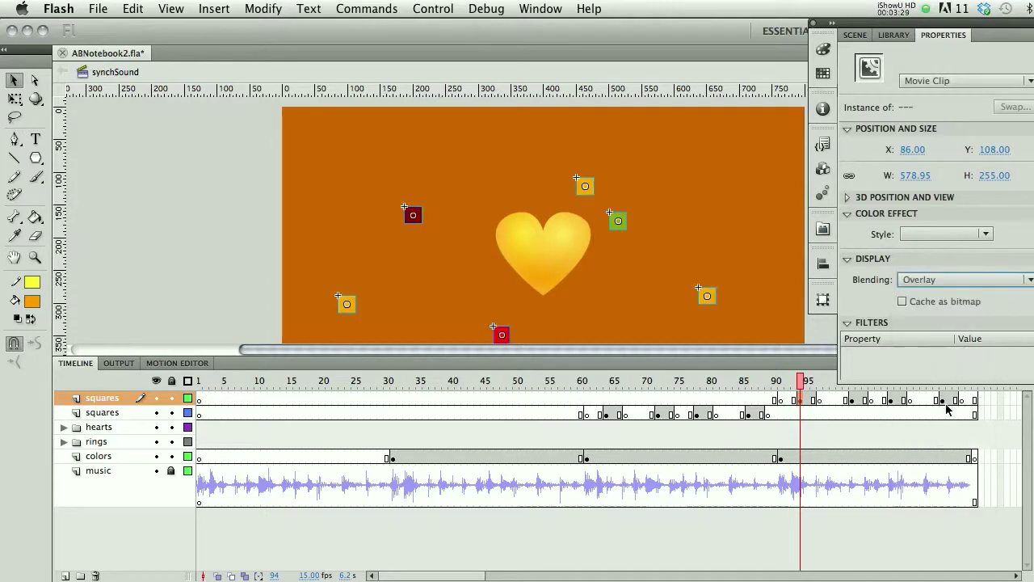
Inspect the orange background rectangle on the colors layer and view the animation at frames 30 and 15.
click(664, 209)
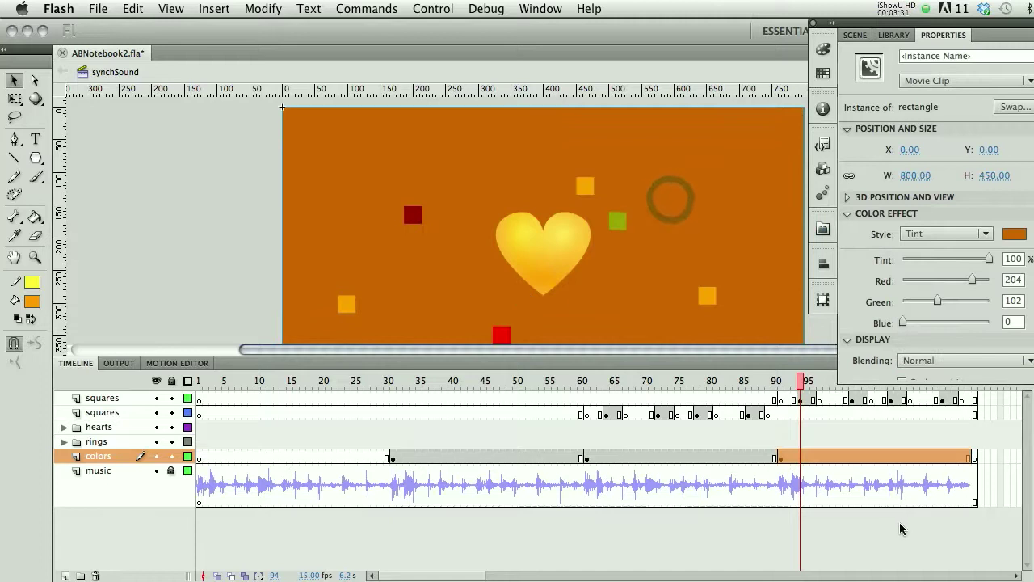
click(388, 381)
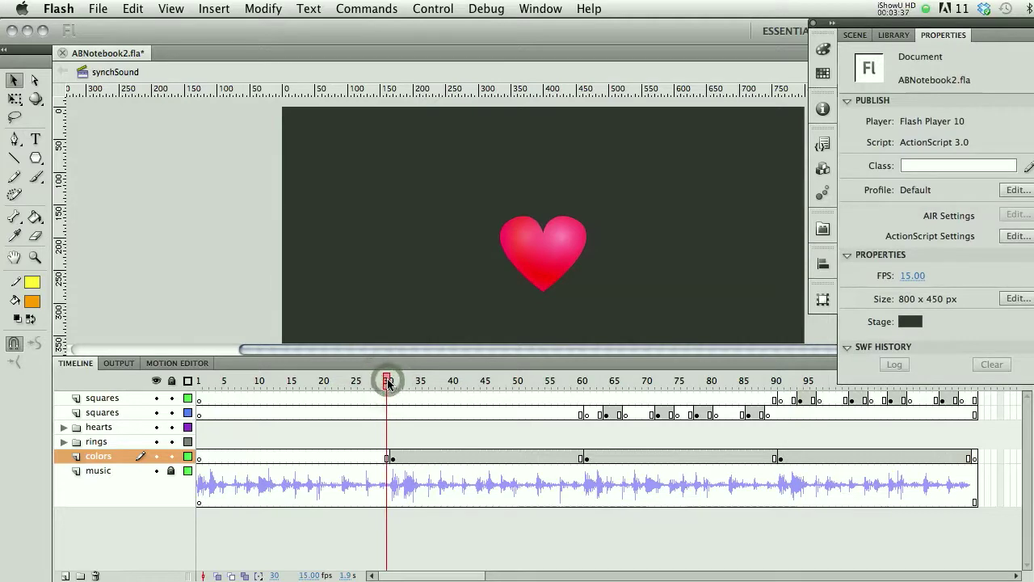
click(288, 382)
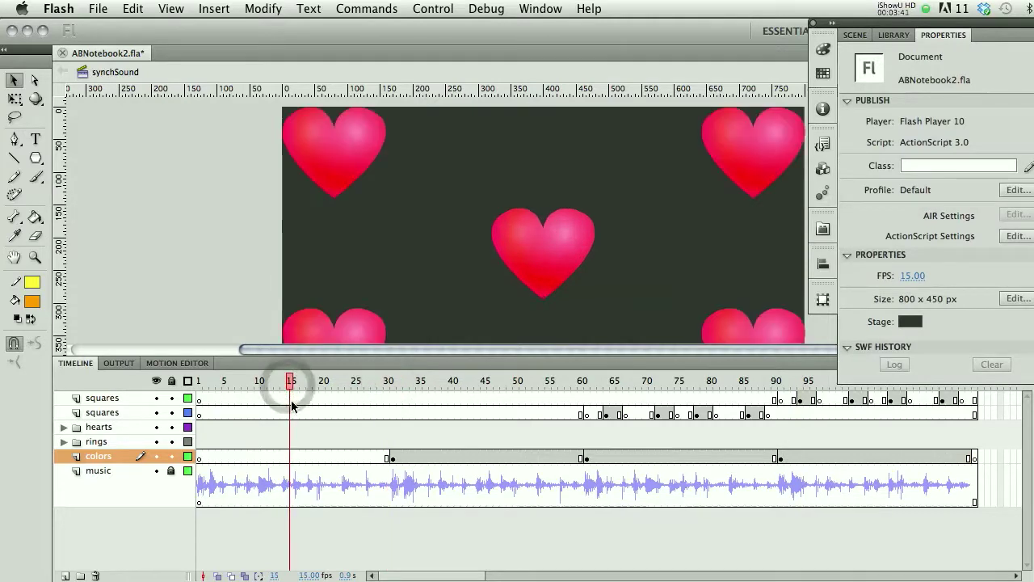